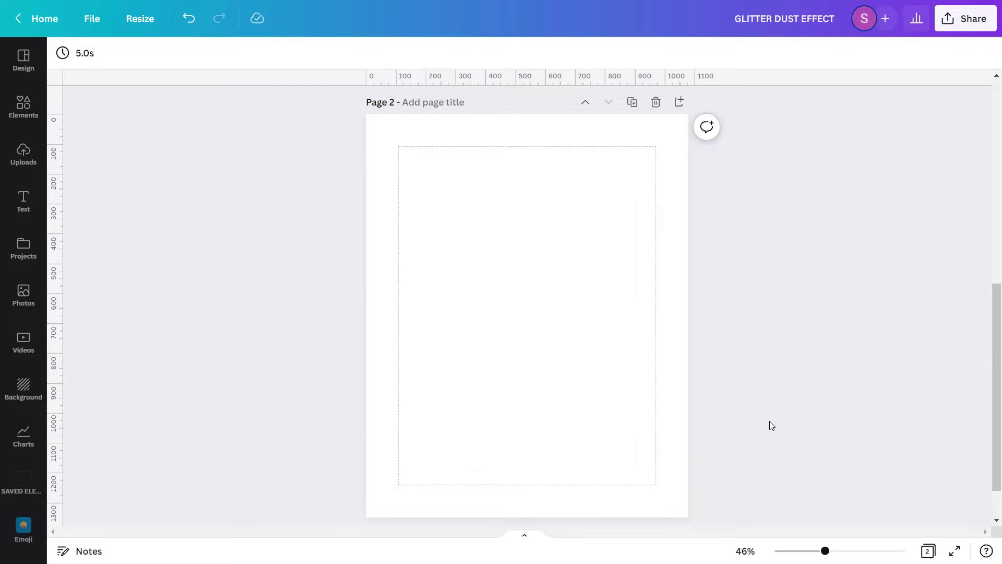
# - Add the uploaded photo of the fairy in the flower field to the blank page 2
pyautogui.click(23, 155)
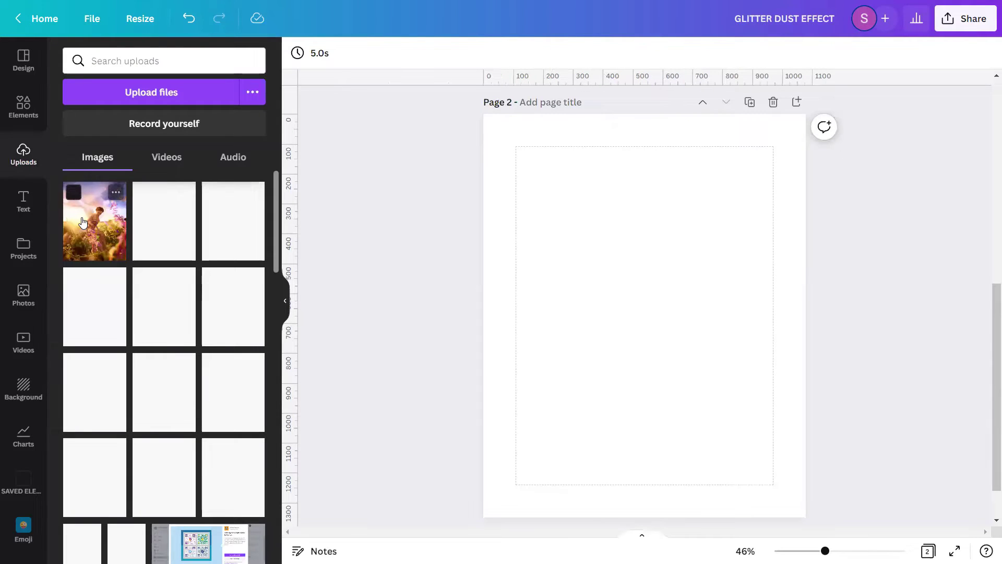
pyautogui.click(82, 223)
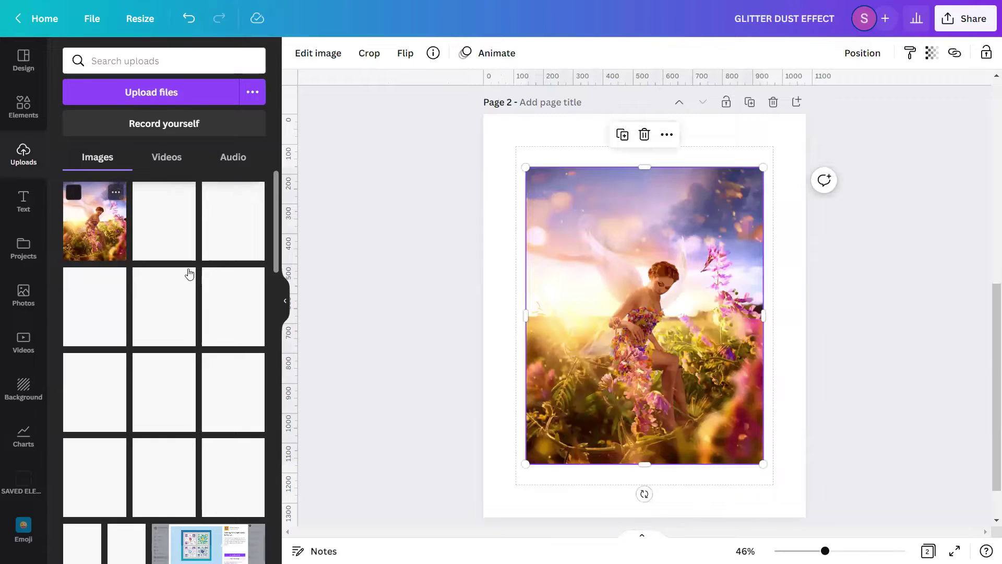
pyautogui.click(284, 305)
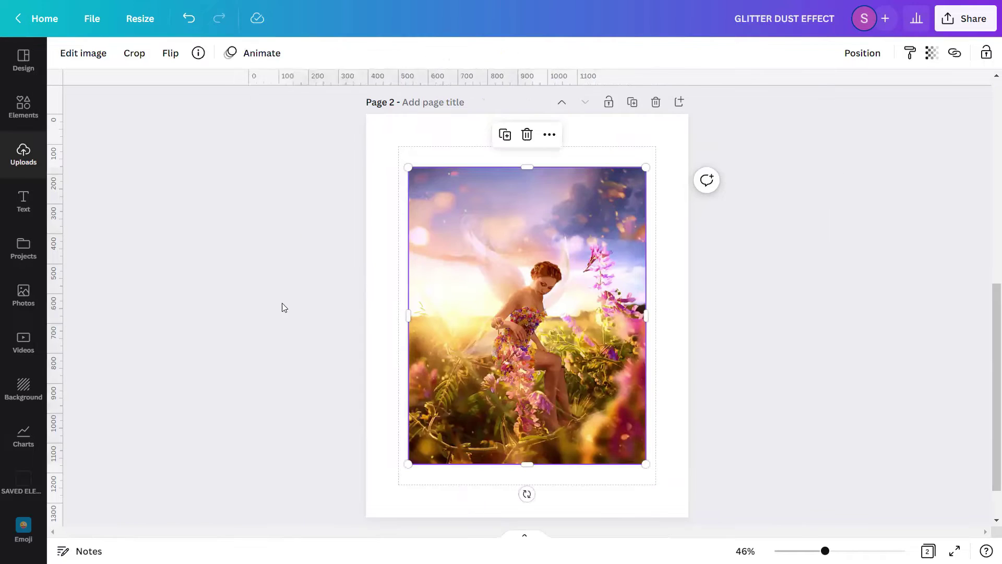
pyautogui.click(723, 320)
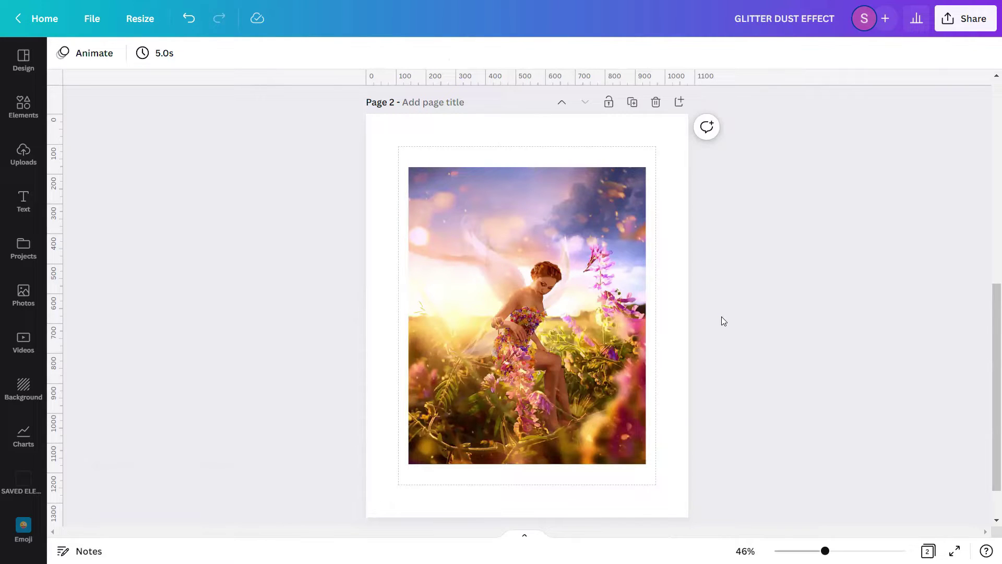
# - Duplicate the fairy photo and move the two copies apart, side by side across the page
pyautogui.click(577, 312)
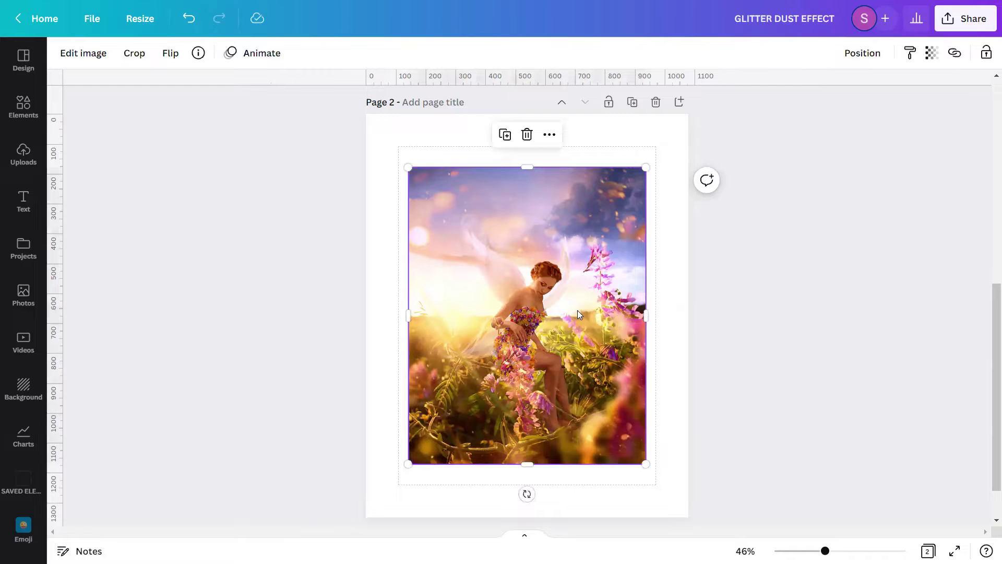
pyautogui.click(505, 148)
pyautogui.moveTo(516, 327); pyautogui.dragTo(412, 319)
pyautogui.moveTo(584, 310); pyautogui.dragTo(637, 301)
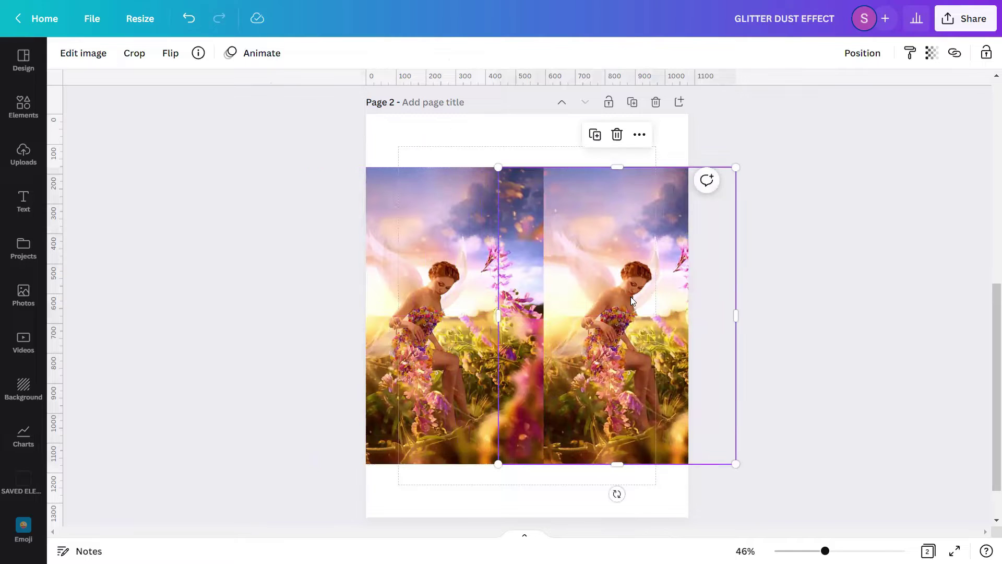
# - Set the right-hand photo copy as the page background and move the other copy back to the page centre
pyautogui.rightClick(630, 296)
pyautogui.click(702, 517)
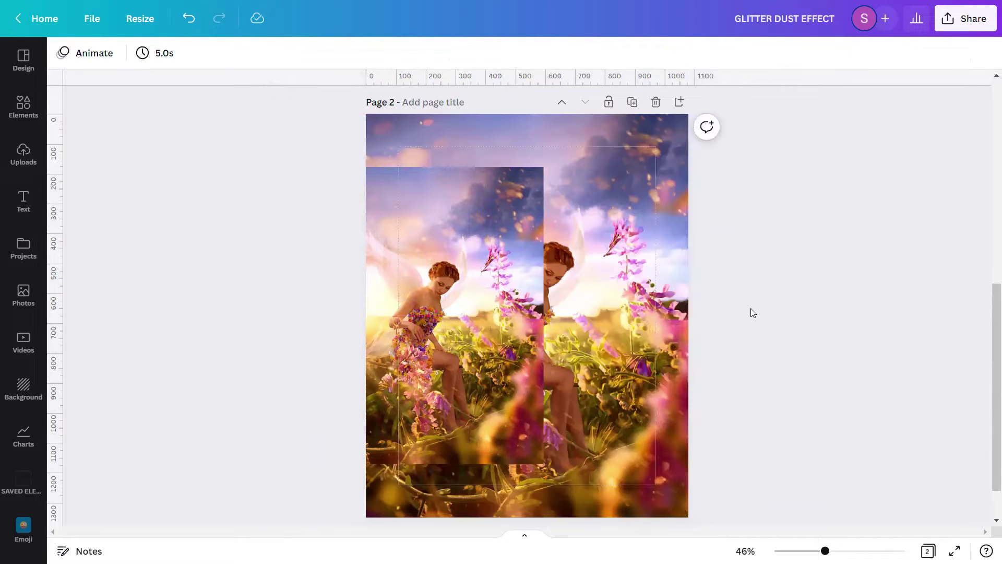
pyautogui.moveTo(440, 306); pyautogui.dragTo(561, 308)
pyautogui.click(715, 319)
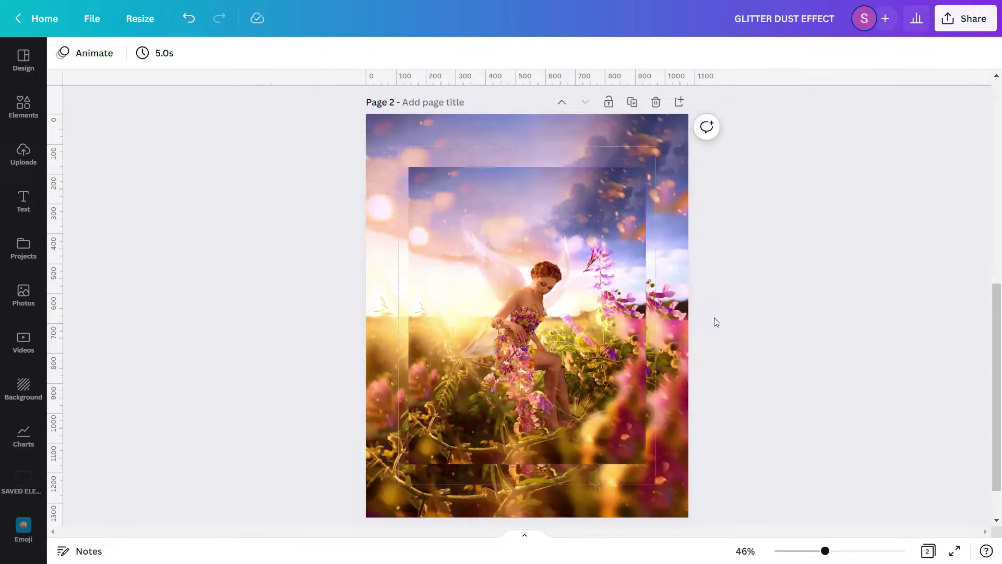
# - Remove the background from the front fairy photo with Background Remover and apply the result
pyautogui.click(563, 308)
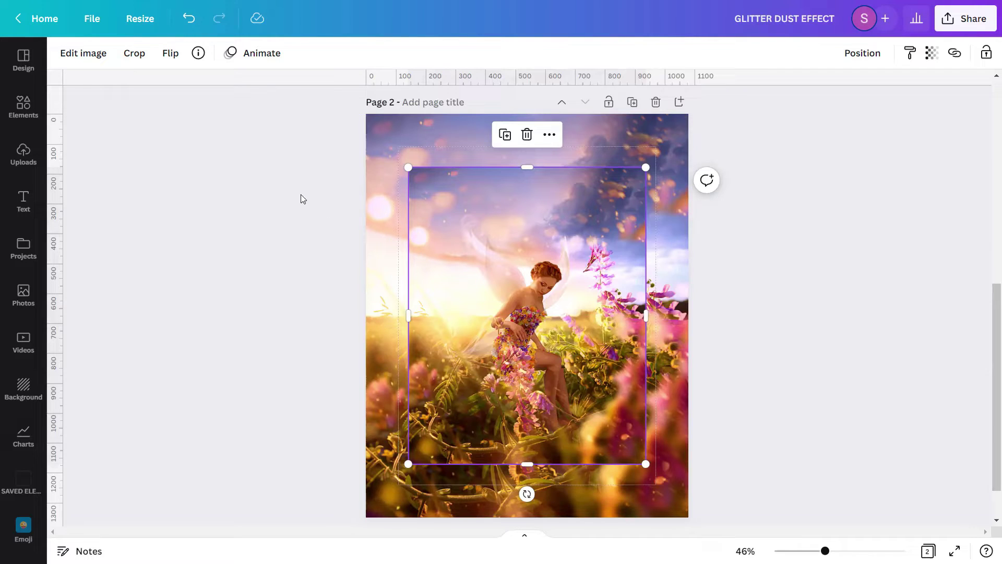
pyautogui.click(101, 61)
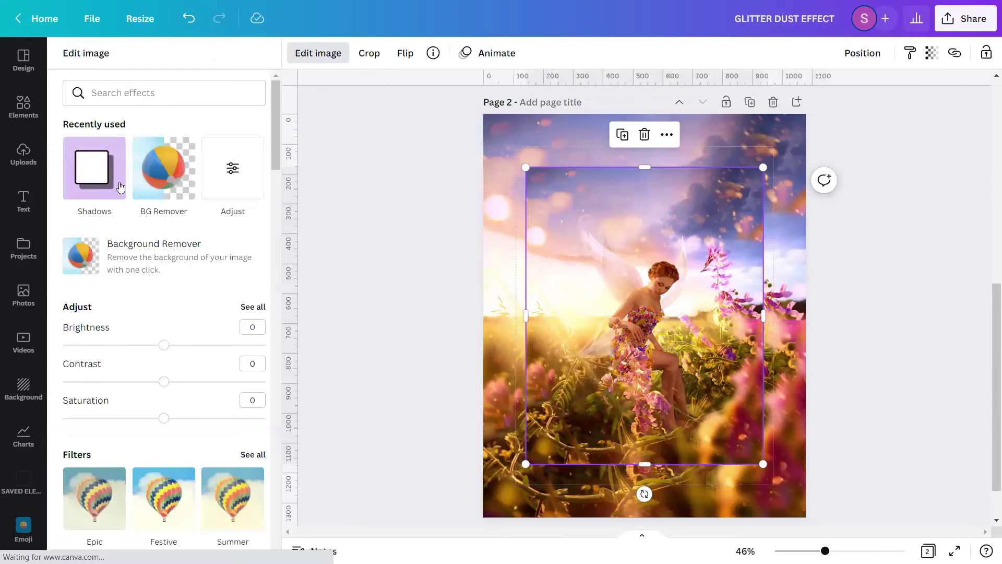
pyautogui.click(135, 256)
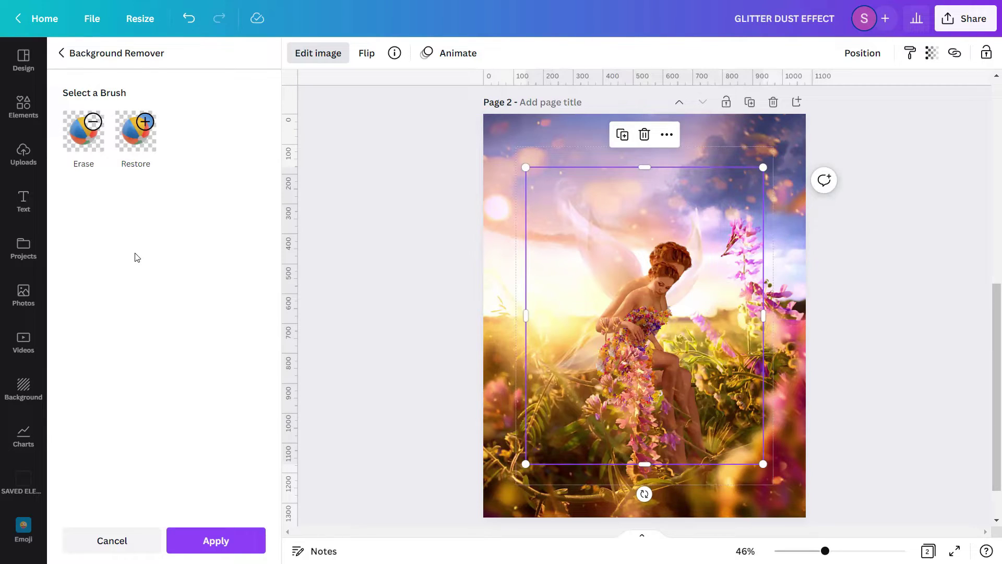
pyautogui.click(211, 540)
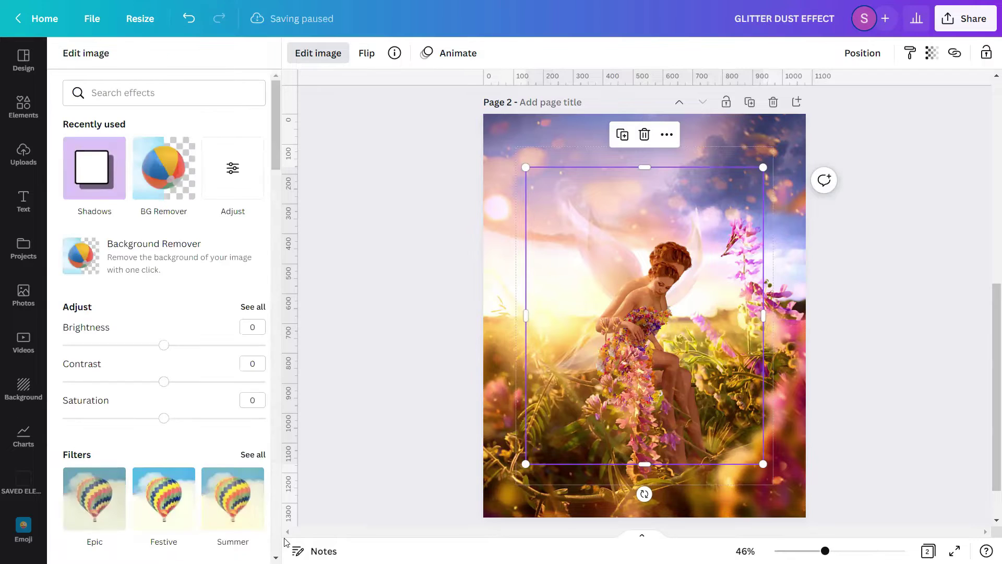
pyautogui.press('Escape')
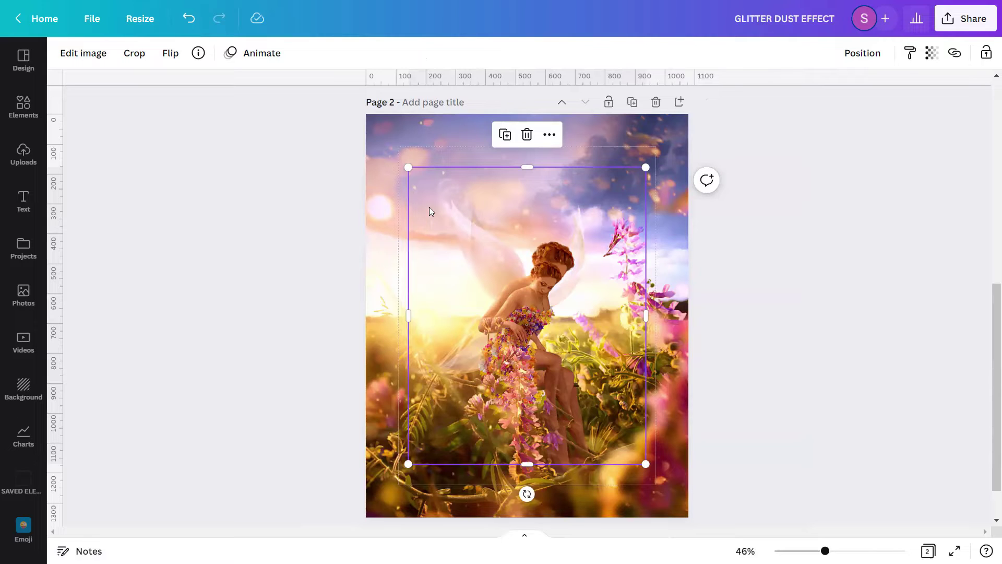
# - Enlarge the fairy cutout to fill the whole page so it lines up with the fairy in the background photo
pyautogui.moveTo(406, 167); pyautogui.dragTo(363, 115)
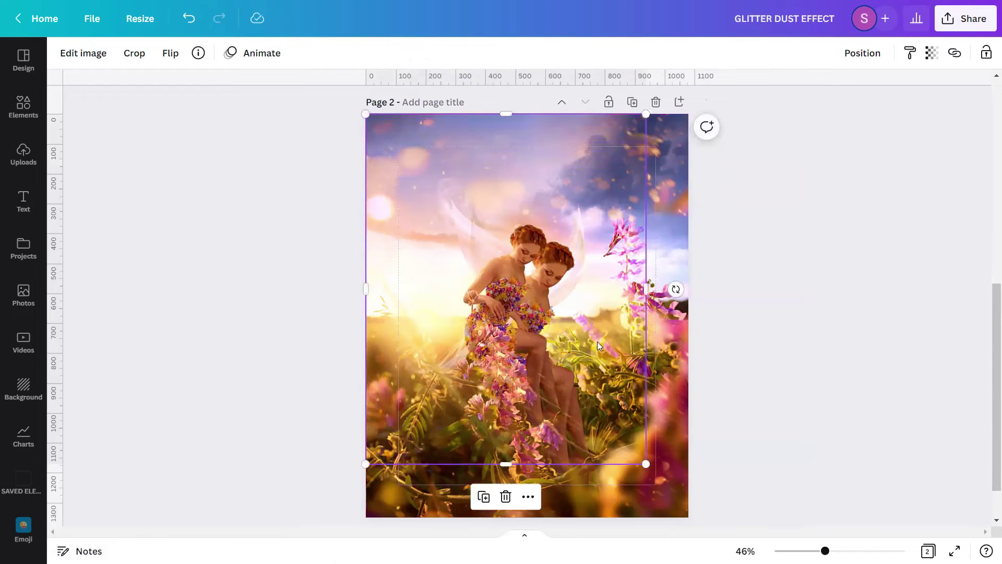
pyautogui.scroll(-1, 574, 313)
pyautogui.moveTo(649, 415); pyautogui.dragTo(687, 462)
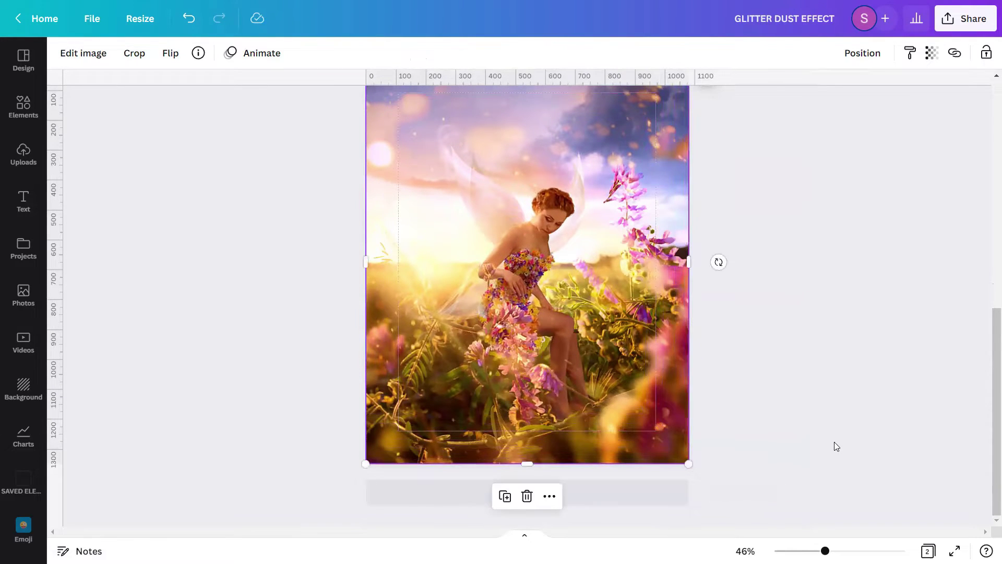
# - Lock the full-page fairy cutout in place and deselect it
pyautogui.scroll(1, 834, 443)
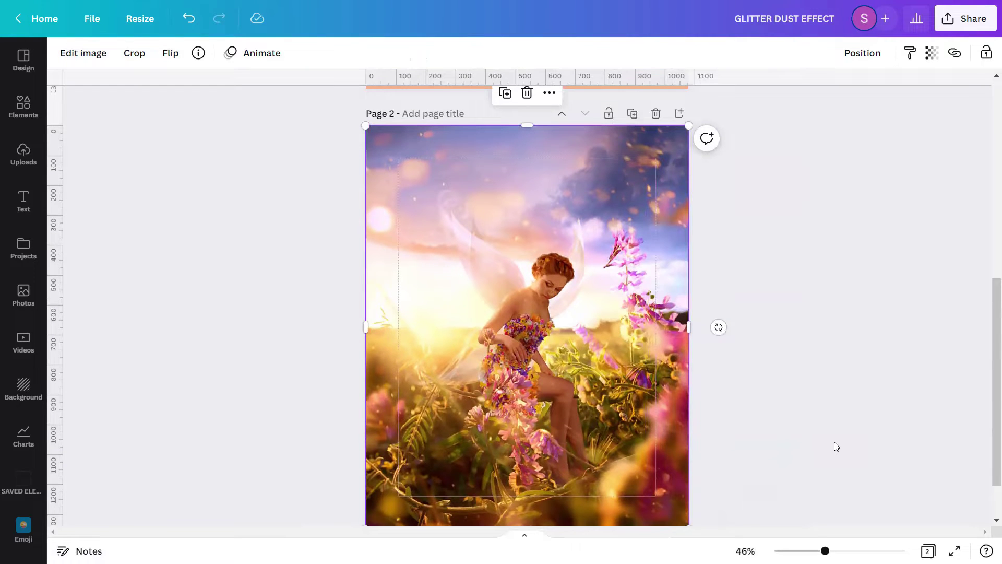
pyautogui.click(985, 54)
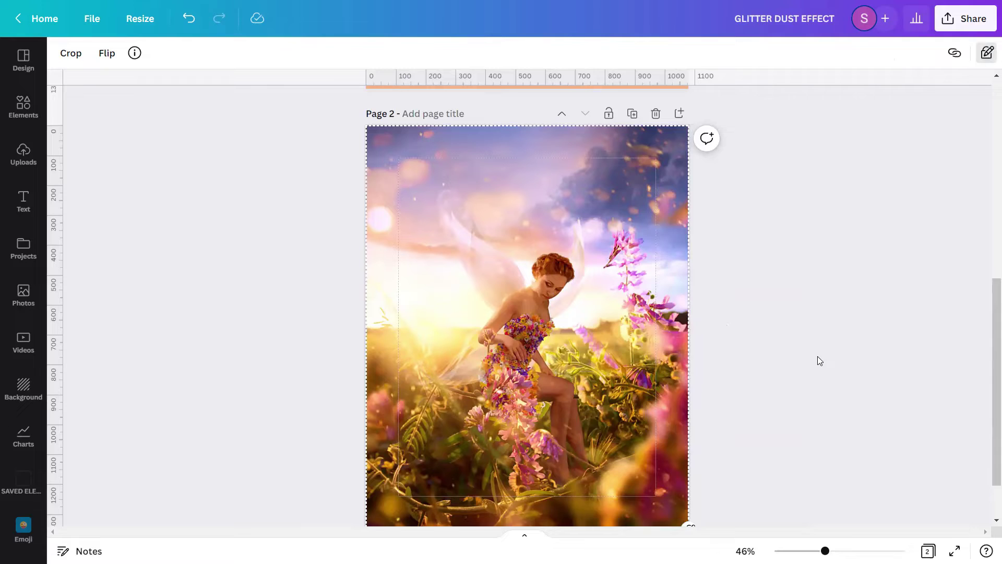
pyautogui.click(784, 372)
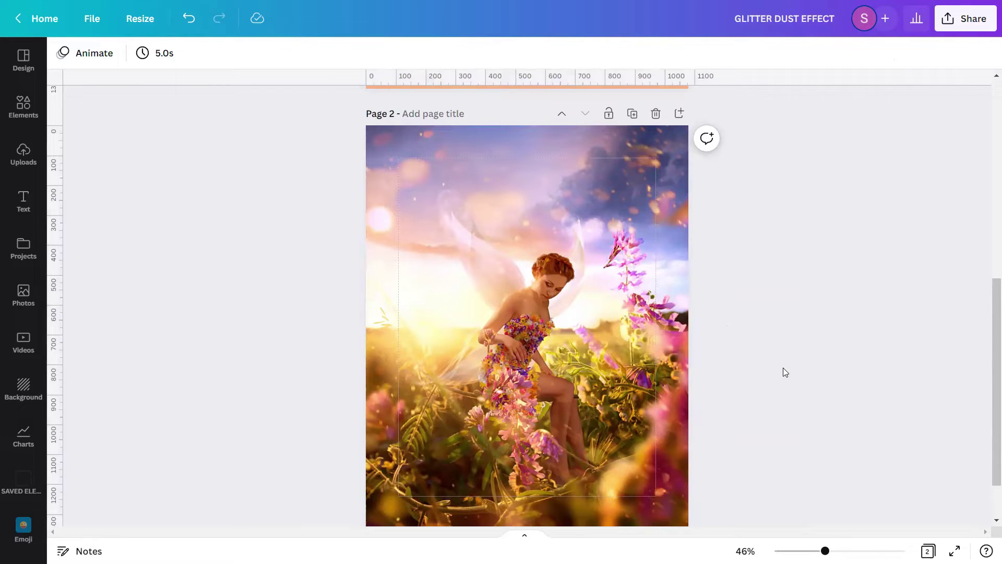
pyautogui.moveTo(987, 360); pyautogui.dragTo(987, 368)
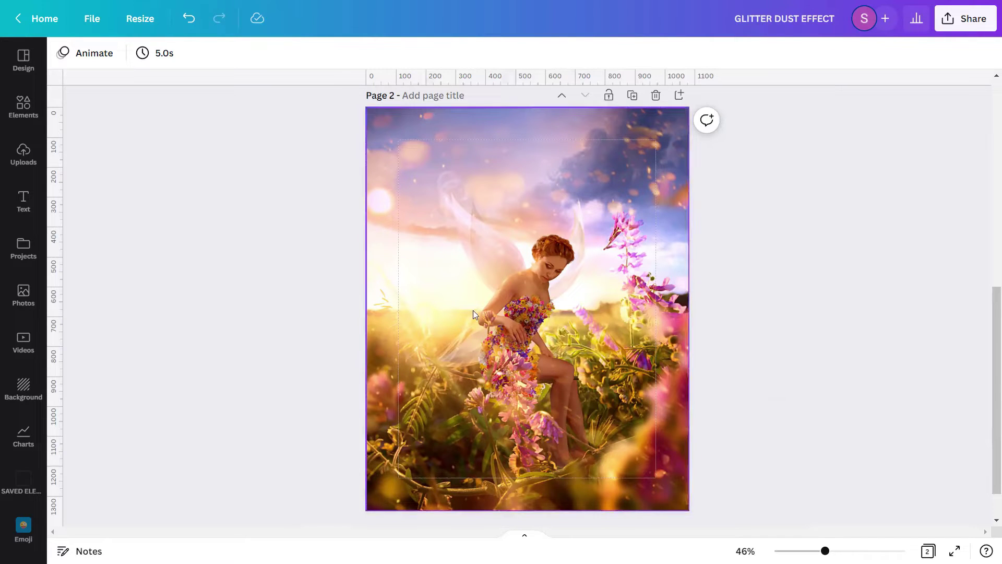
# - Search the elements library for "Colorful Glitter Texture Shimmer Illustration"
pyautogui.click(35, 106)
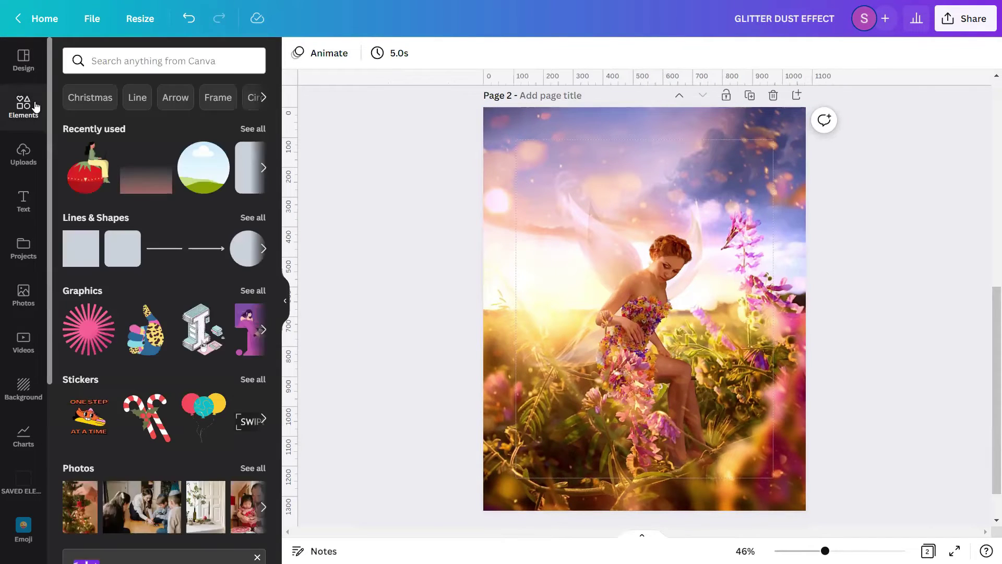
pyautogui.click(127, 62)
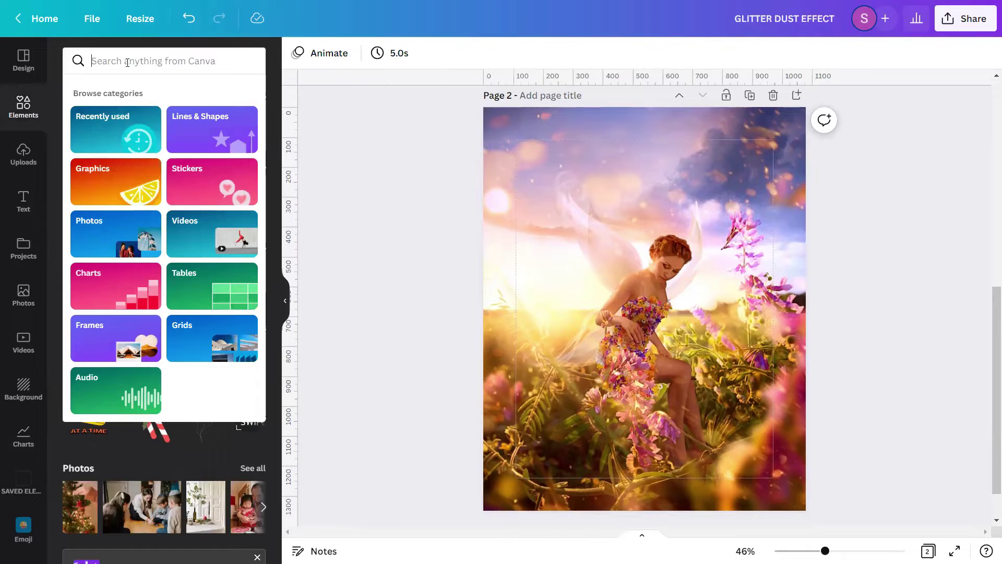
pyautogui.write('colorfu')
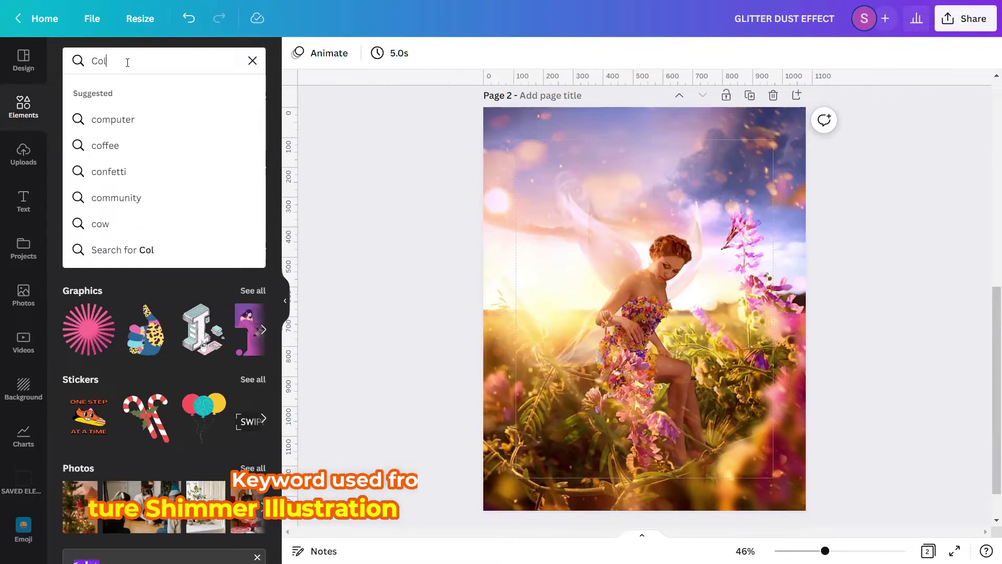
pyautogui.write('l Gli')
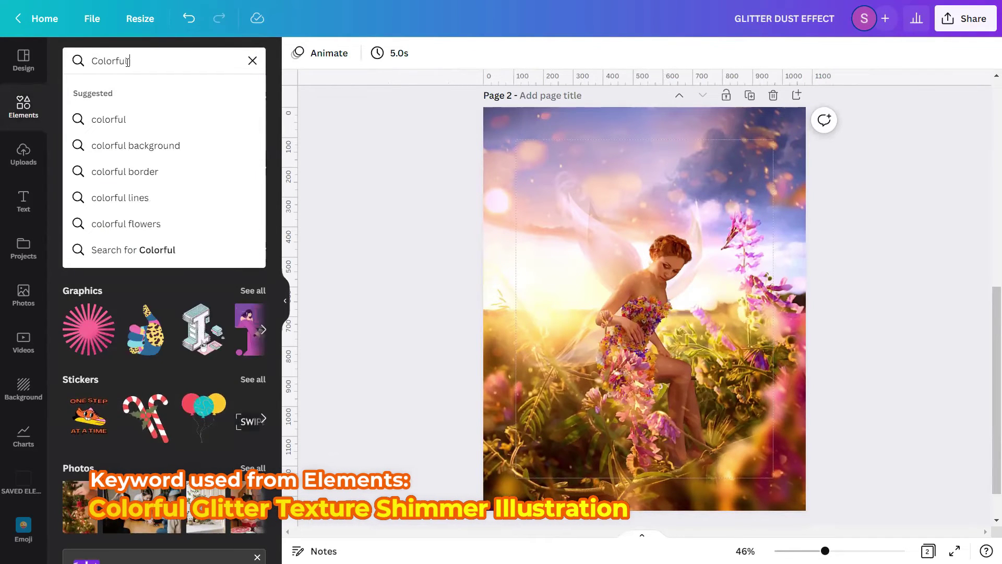
pyautogui.write('tte')
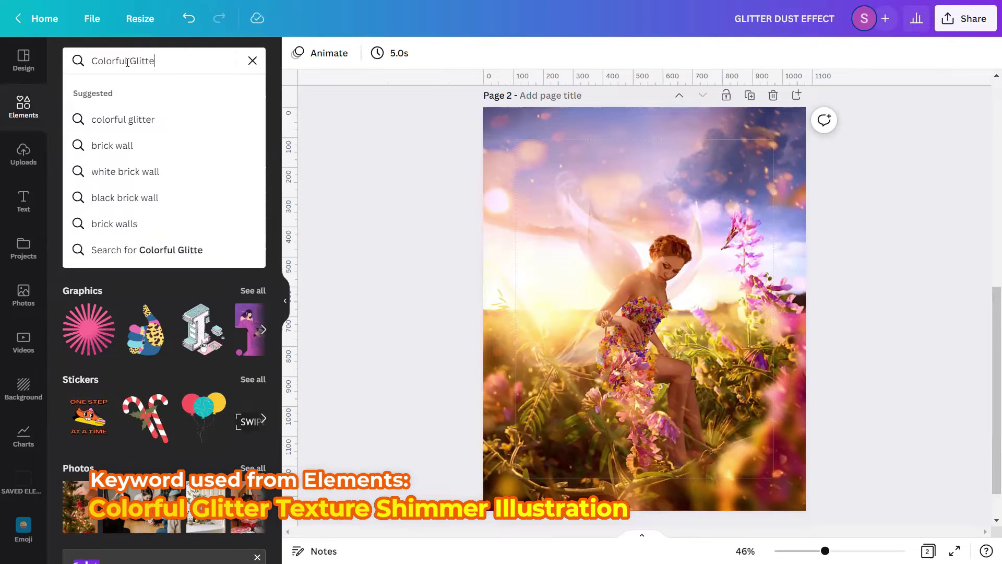
pyautogui.write('r TE')
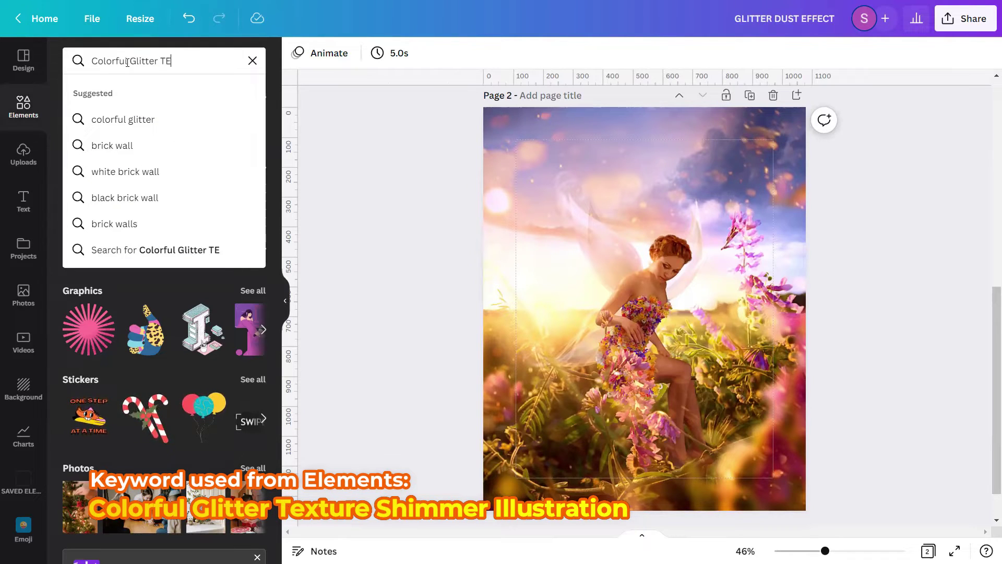
pyautogui.press('BackSpace')
pyautogui.write('ext')
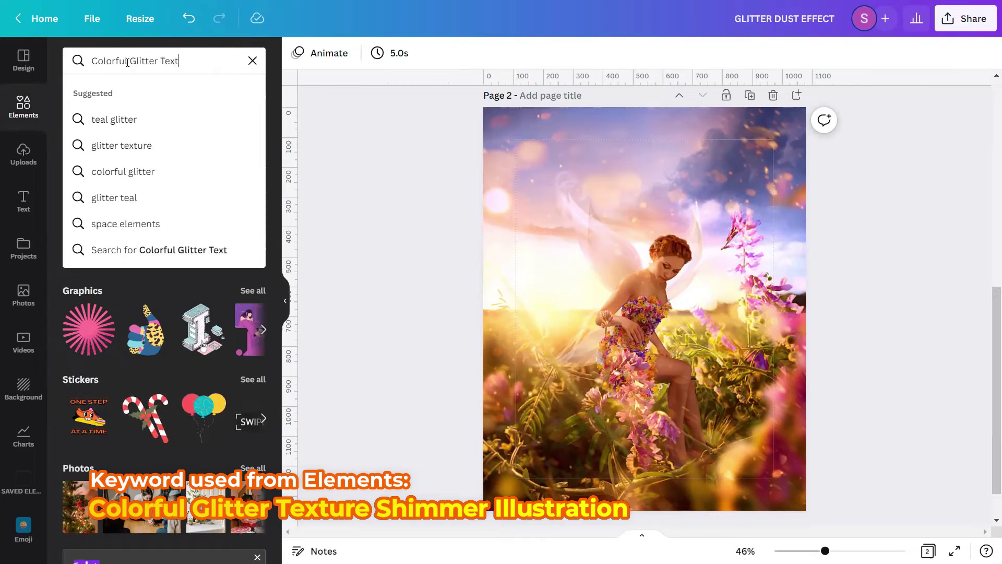
pyautogui.write('ure Shimmer')
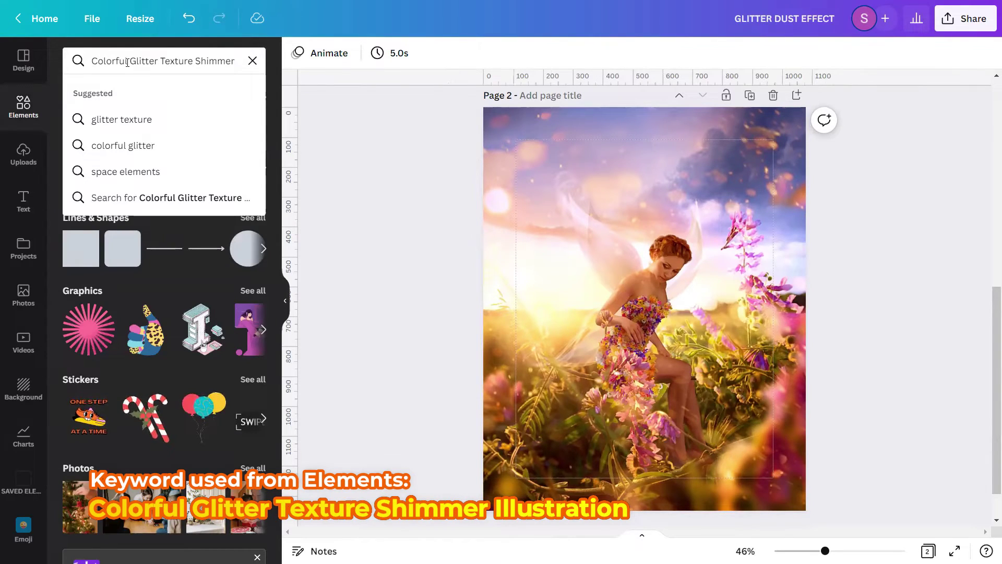
pyautogui.write(' Illus')
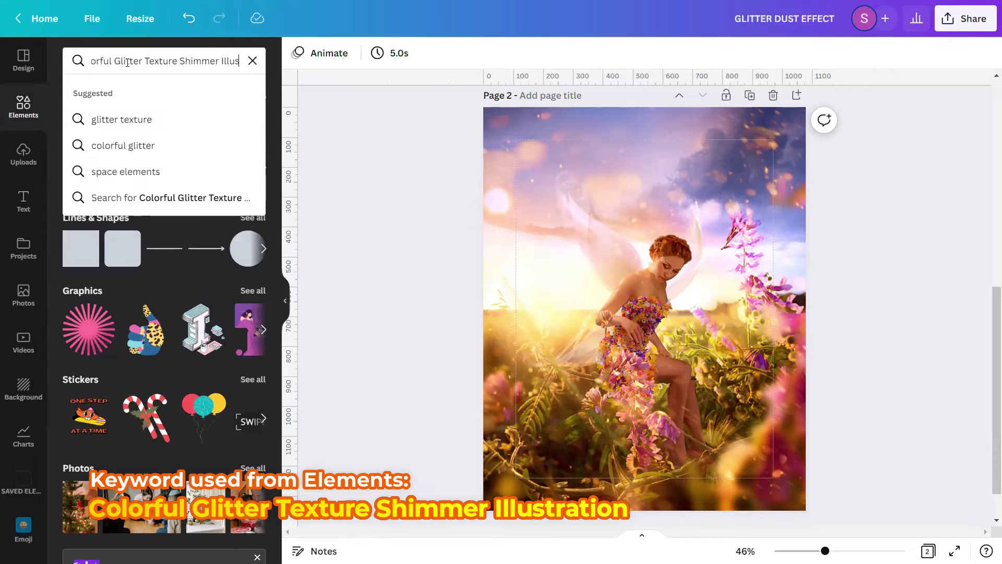
pyautogui.write('tration')
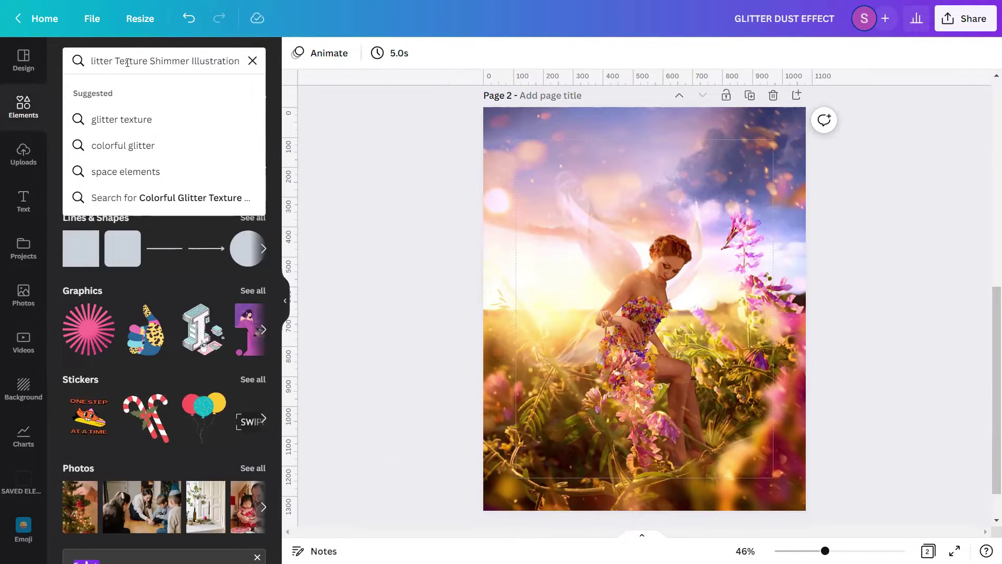
pyautogui.press('Return')
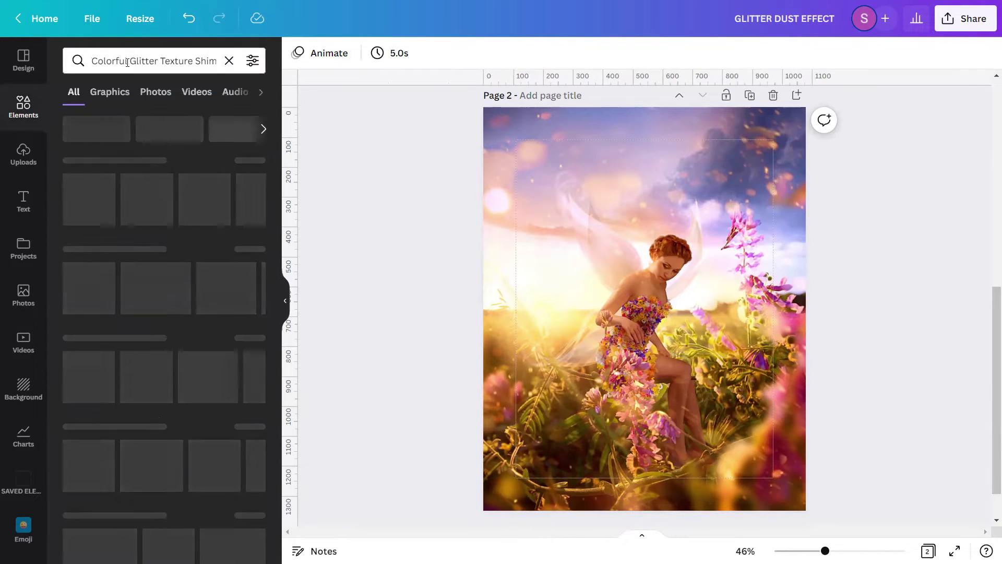
# - Limit the results to graphics and add the wide pink "Glitter Texture" band with glitter falling from its upper edge to the page
pyautogui.click(120, 97)
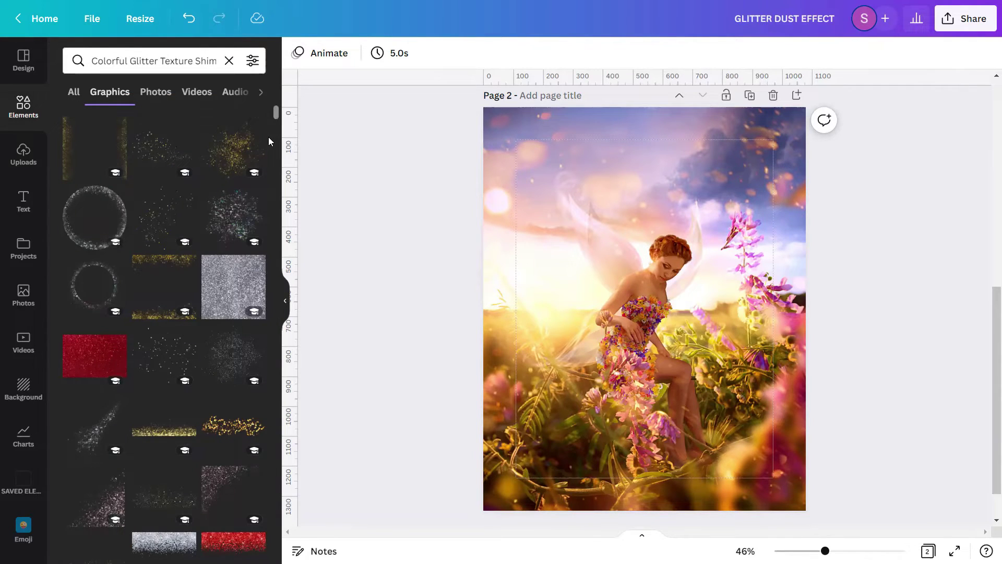
pyautogui.scroll(-3, 268, 141)
pyautogui.scroll(-10, 268, 136)
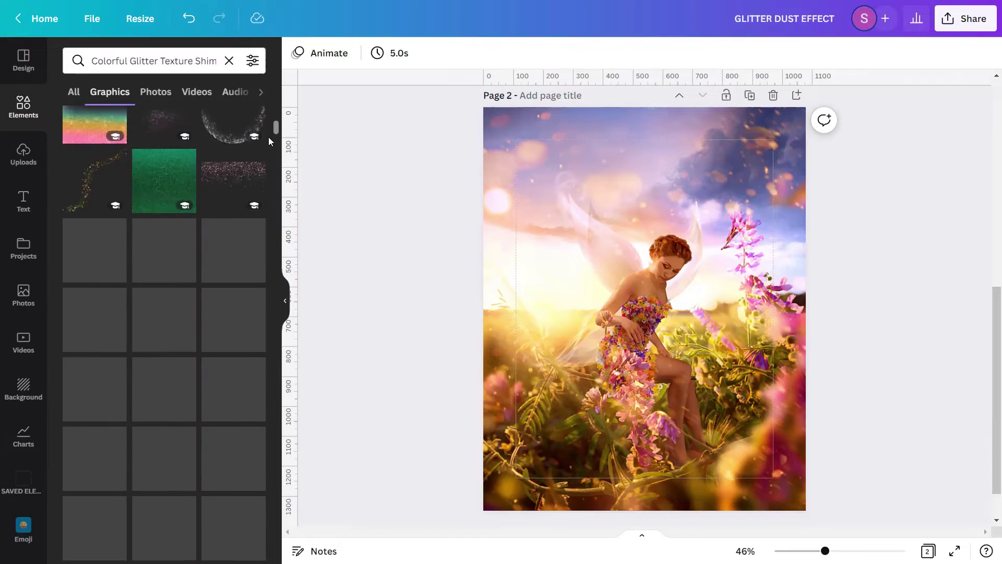
pyautogui.scroll(-10, 269, 137)
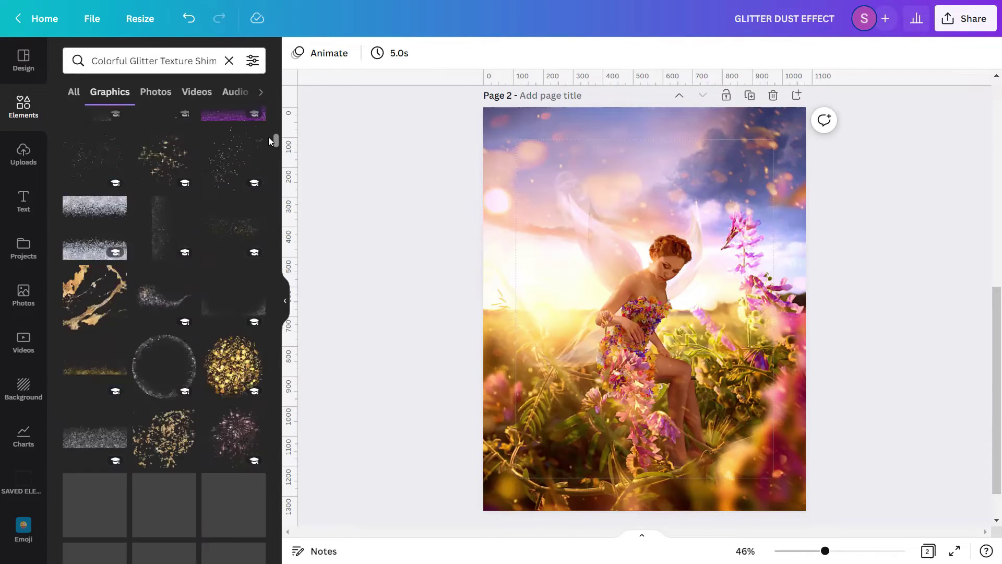
pyautogui.scroll(-10, 269, 137)
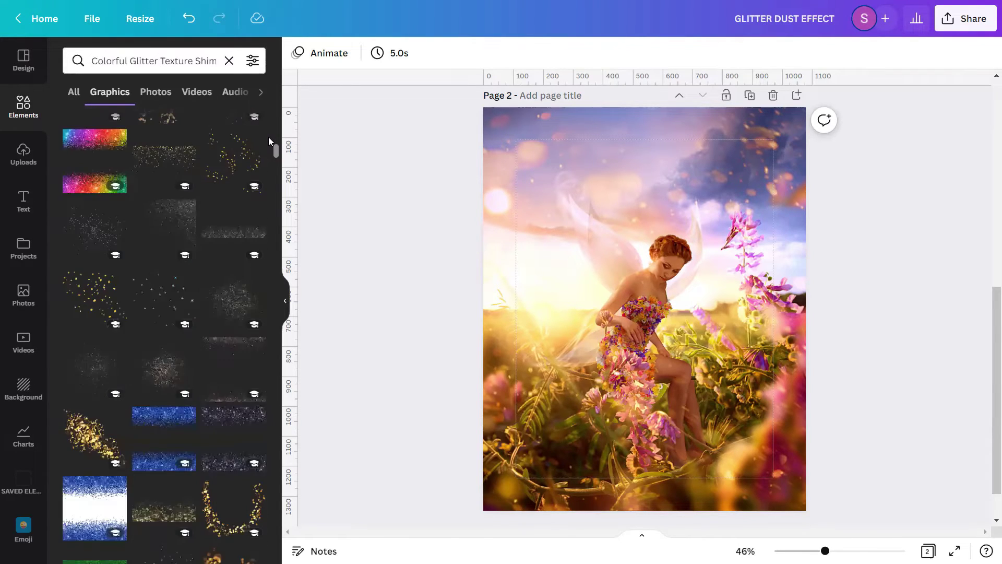
pyautogui.scroll(-5, 268, 137)
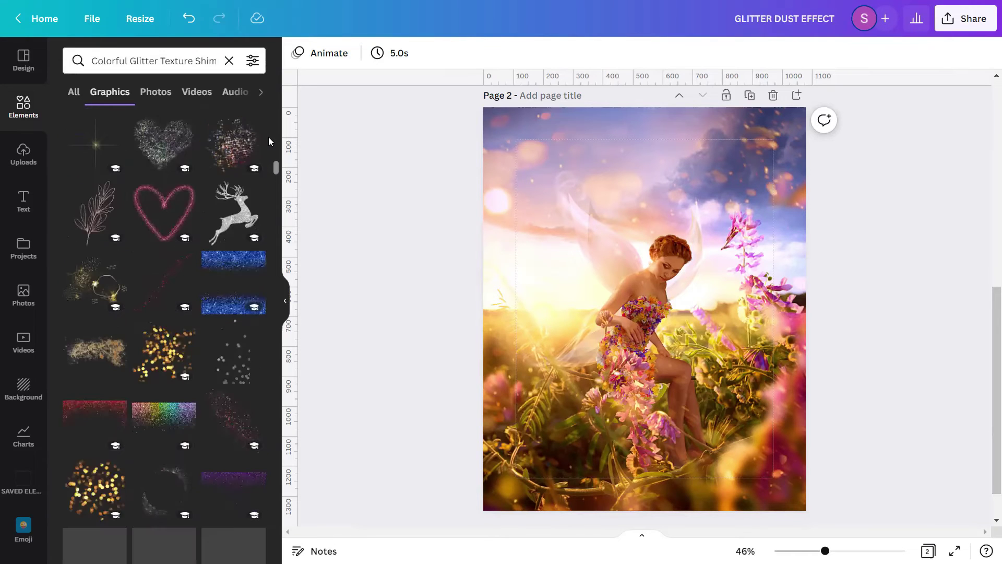
pyautogui.scroll(-10, 268, 137)
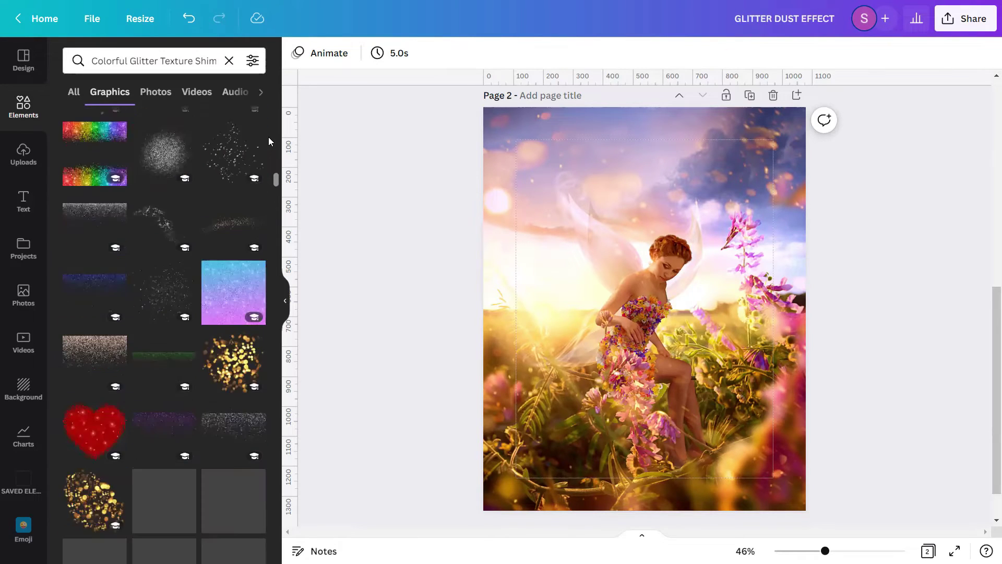
pyautogui.scroll(-8, 268, 137)
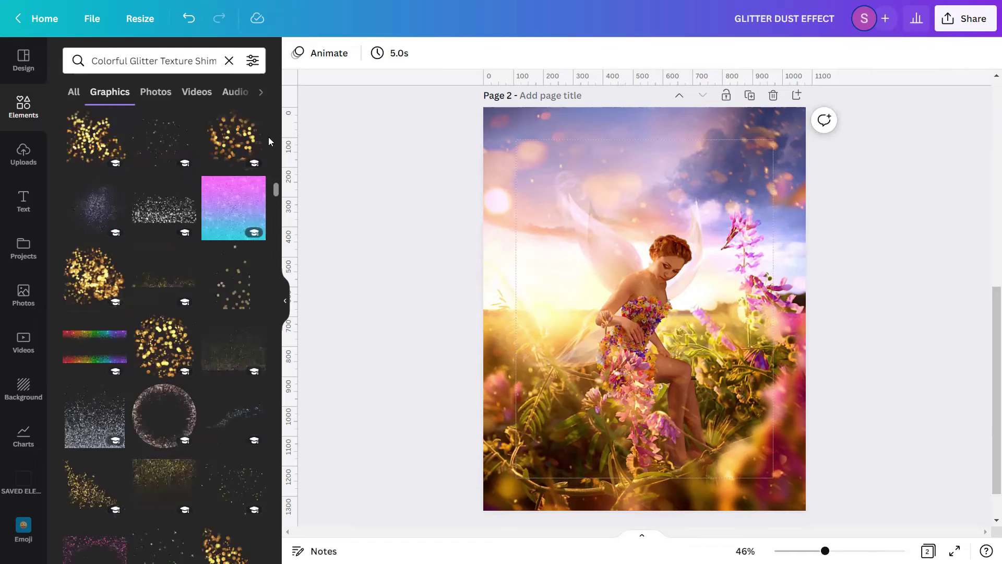
pyautogui.scroll(-8, 268, 137)
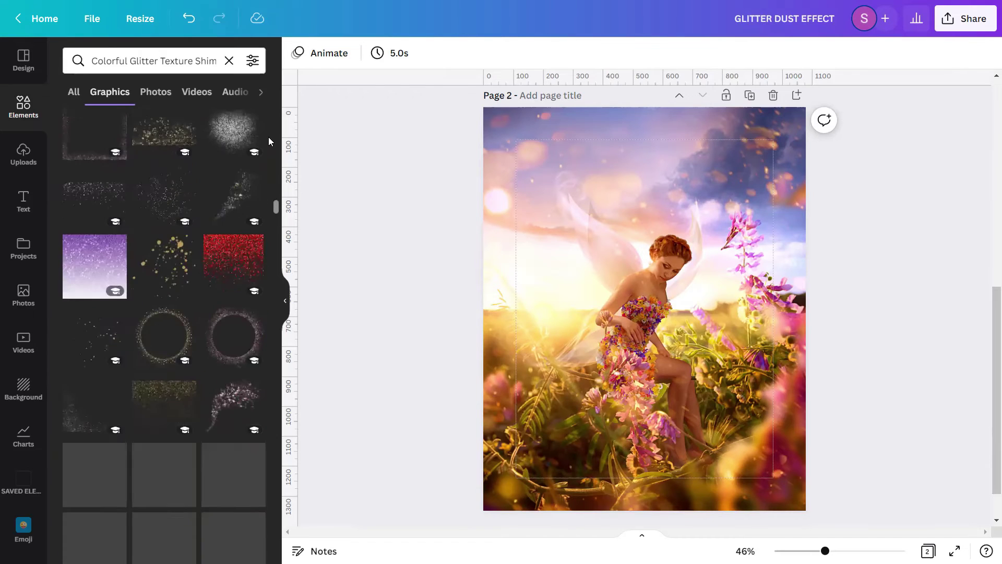
pyautogui.scroll(-7, 269, 137)
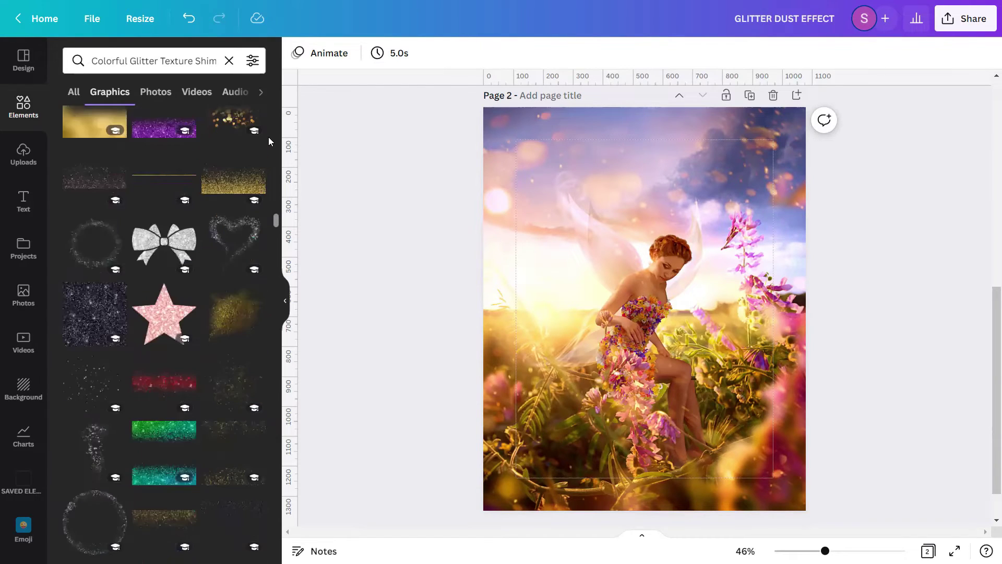
pyautogui.scroll(-6, 268, 137)
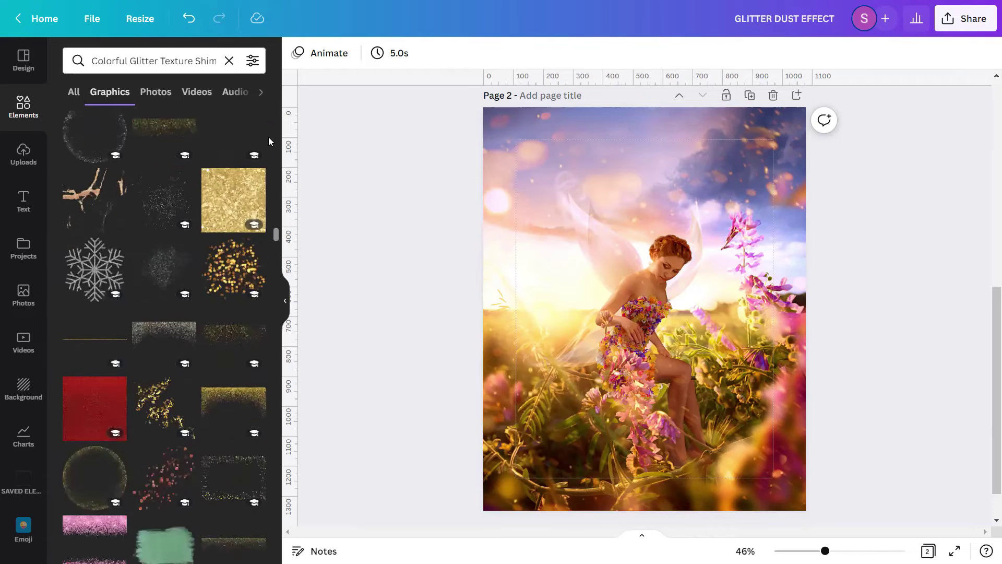
pyautogui.scroll(-4, 268, 137)
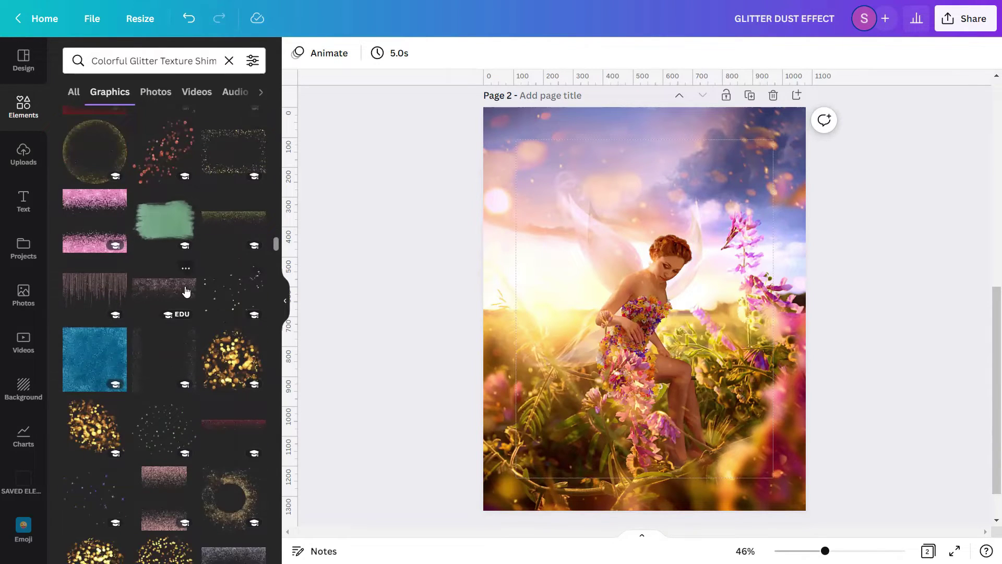
pyautogui.click(186, 268)
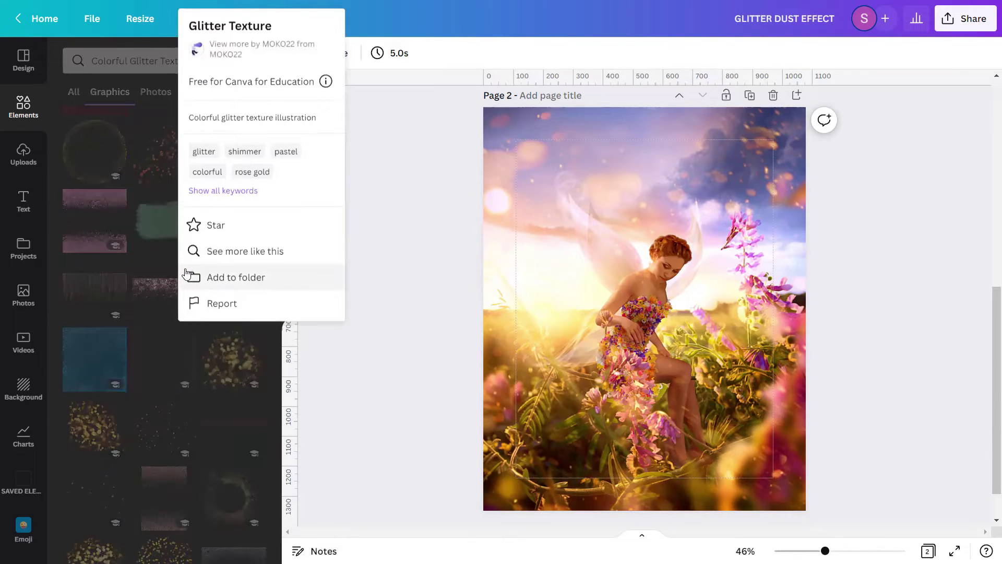
pyautogui.click(160, 298)
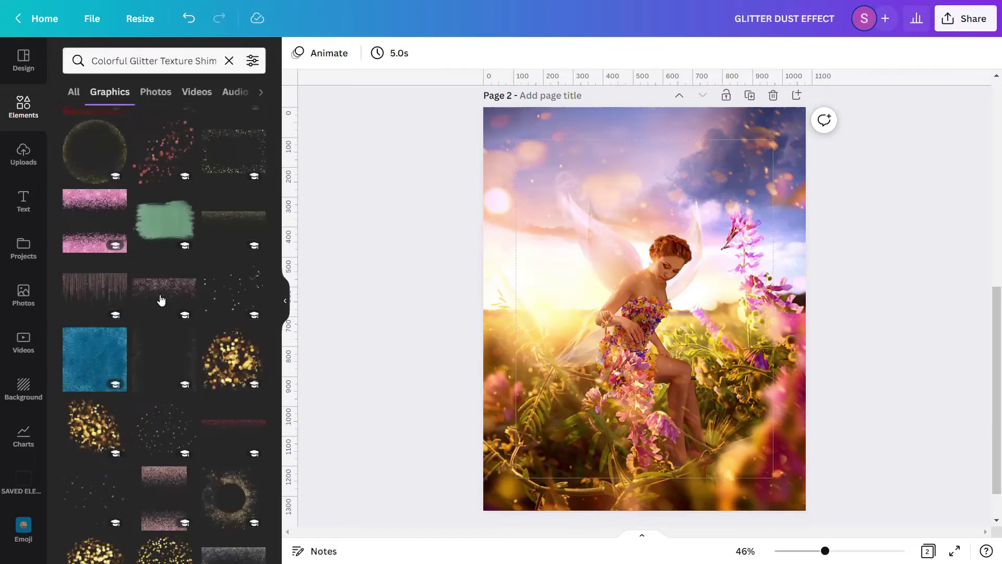
pyautogui.click(161, 299)
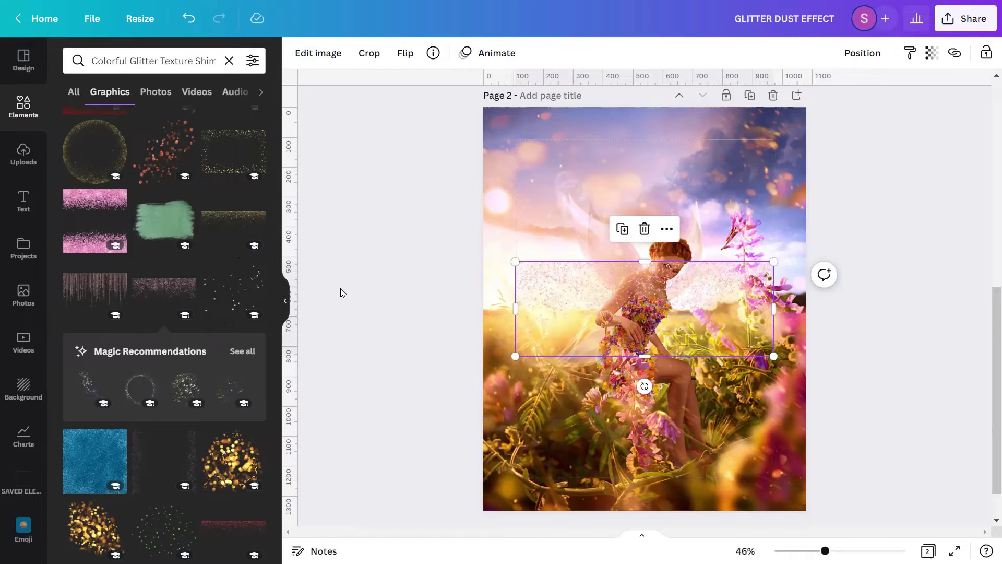
# - Flip the glitter band vertically so its dense edge faces down
pyautogui.click(287, 301)
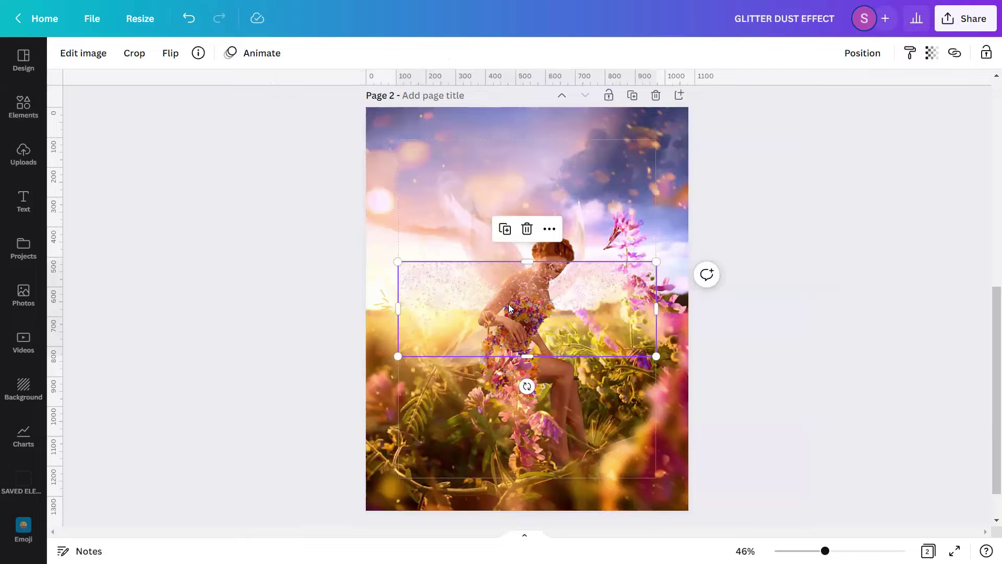
pyautogui.click(172, 54)
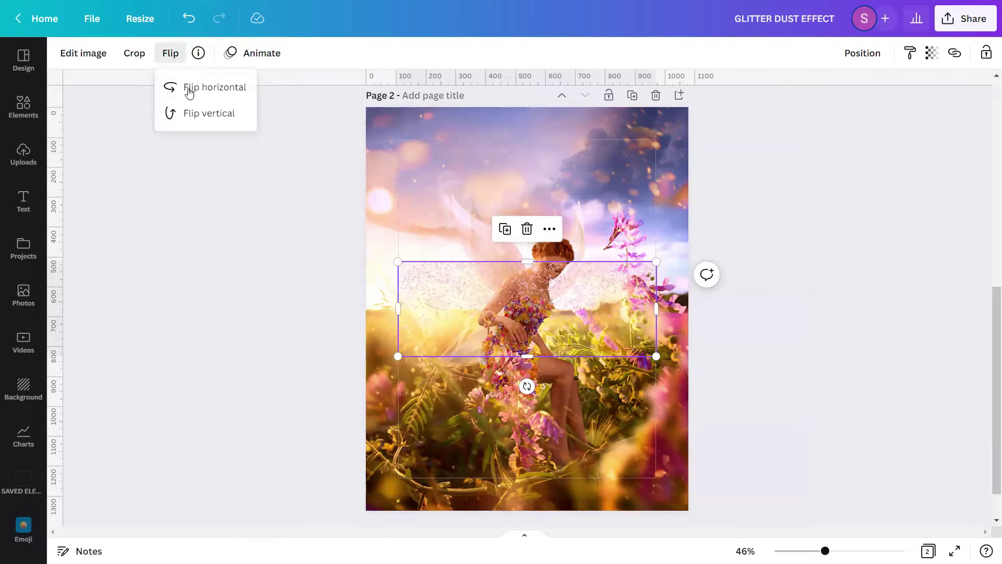
pyautogui.click(203, 112)
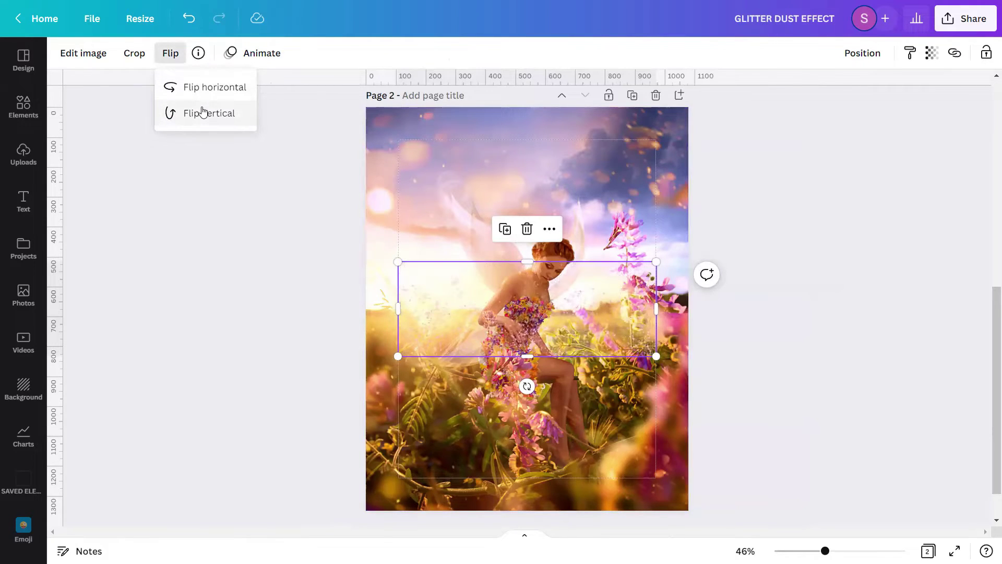
pyautogui.click(336, 282)
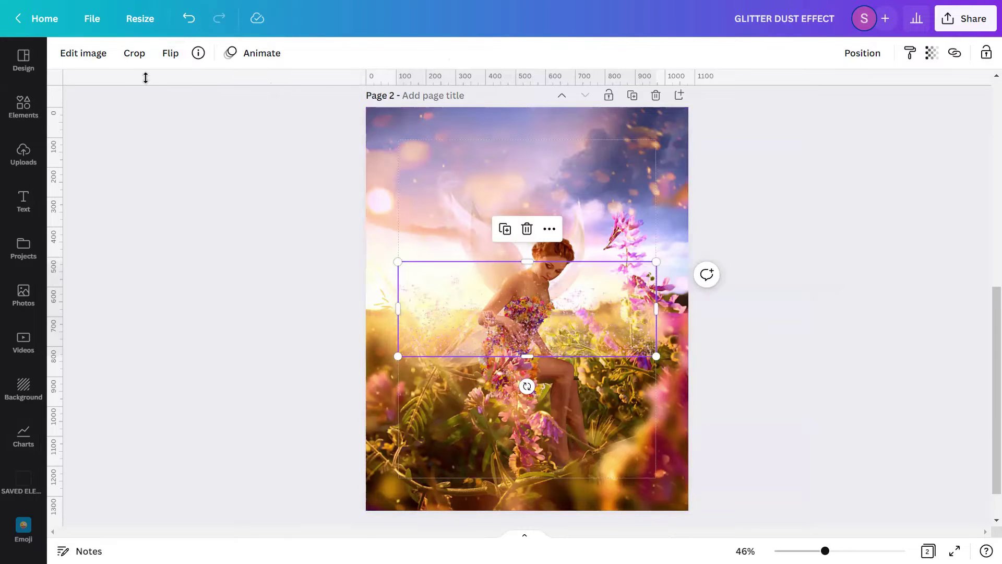
# - Apply the ColorMix effect Marmalade to the glitter graphic
pyautogui.click(104, 59)
pyautogui.scroll(-8, 124, 223)
pyautogui.scroll(-10, 125, 223)
pyautogui.scroll(-3, 124, 223)
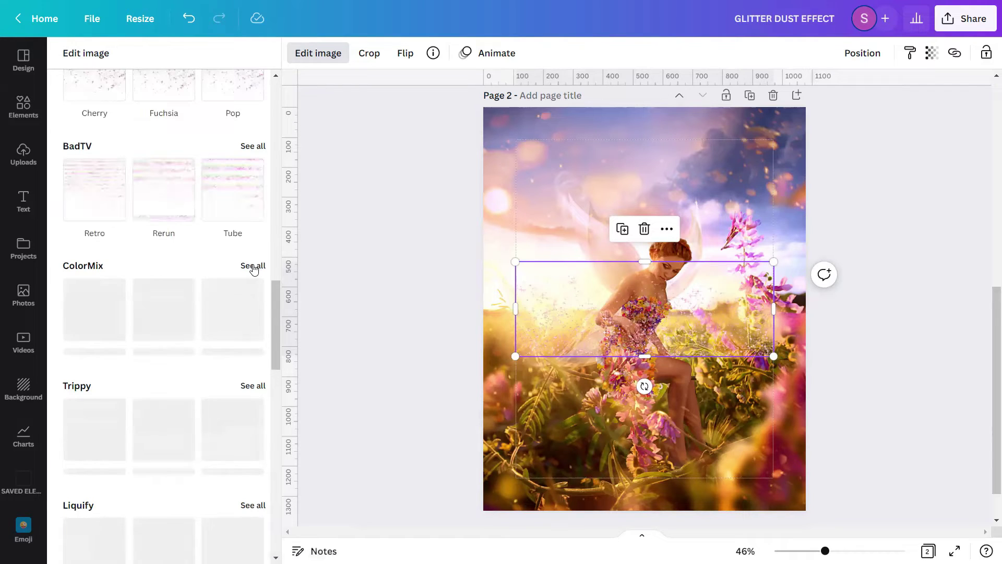
pyautogui.click(253, 267)
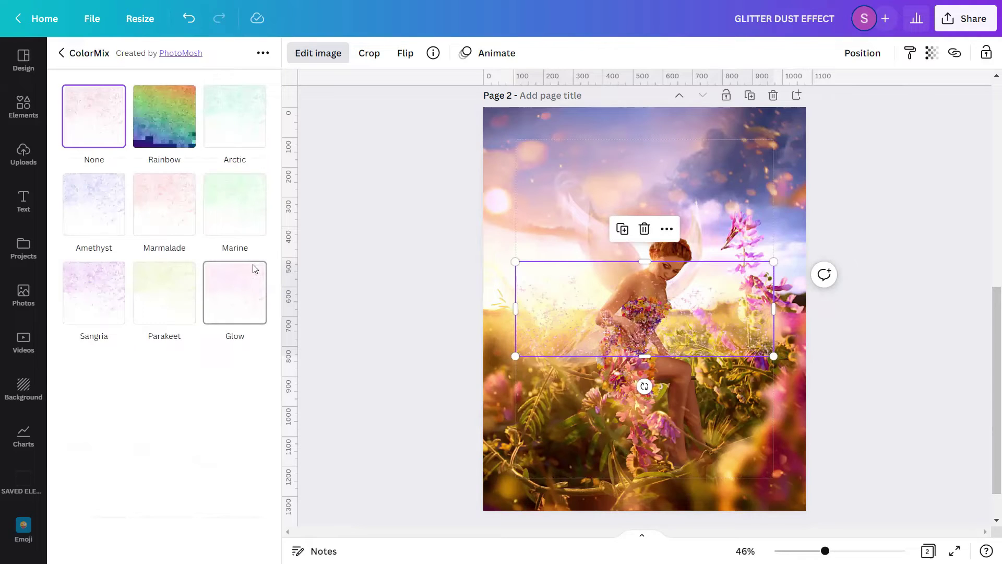
pyautogui.click(158, 233)
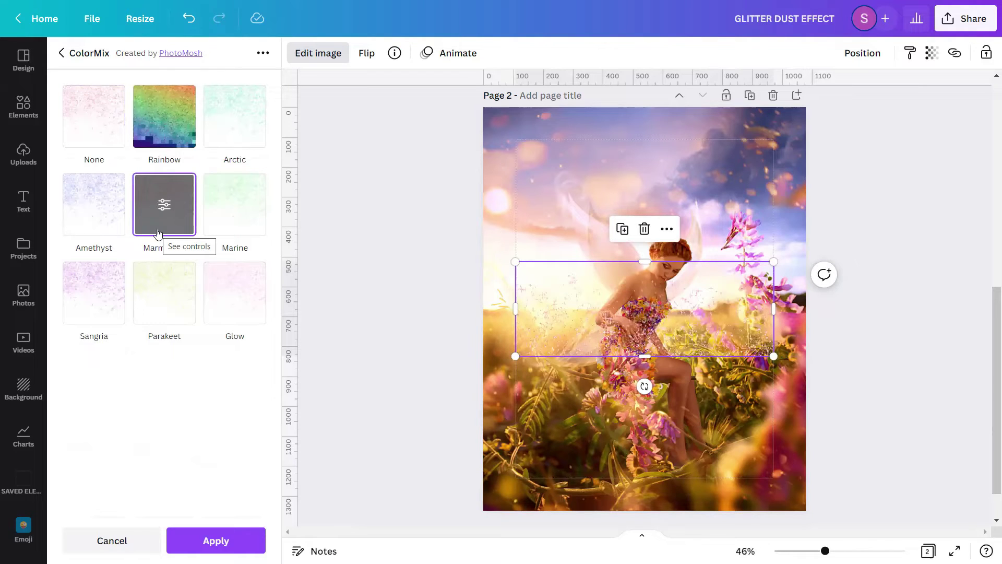
pyautogui.click(243, 542)
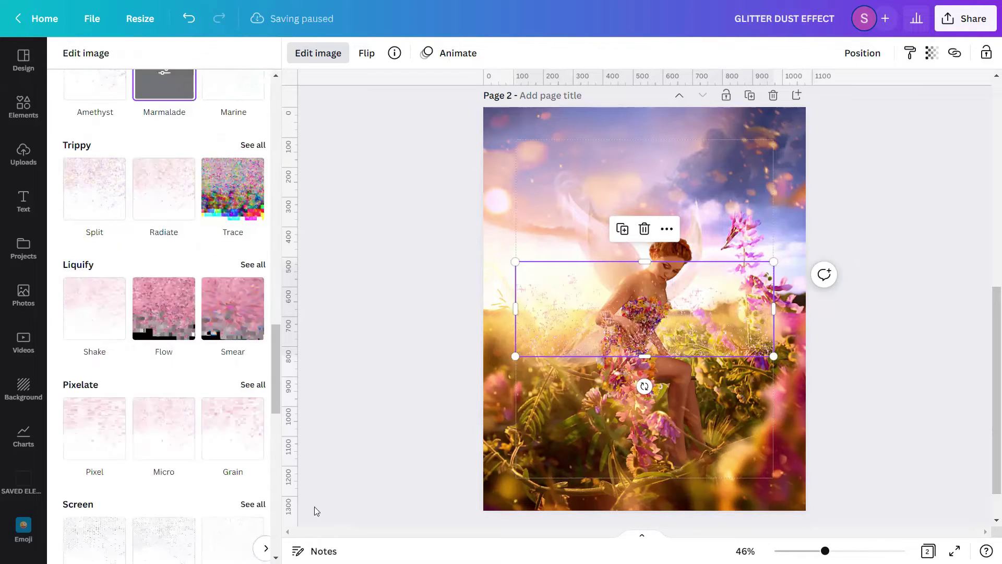
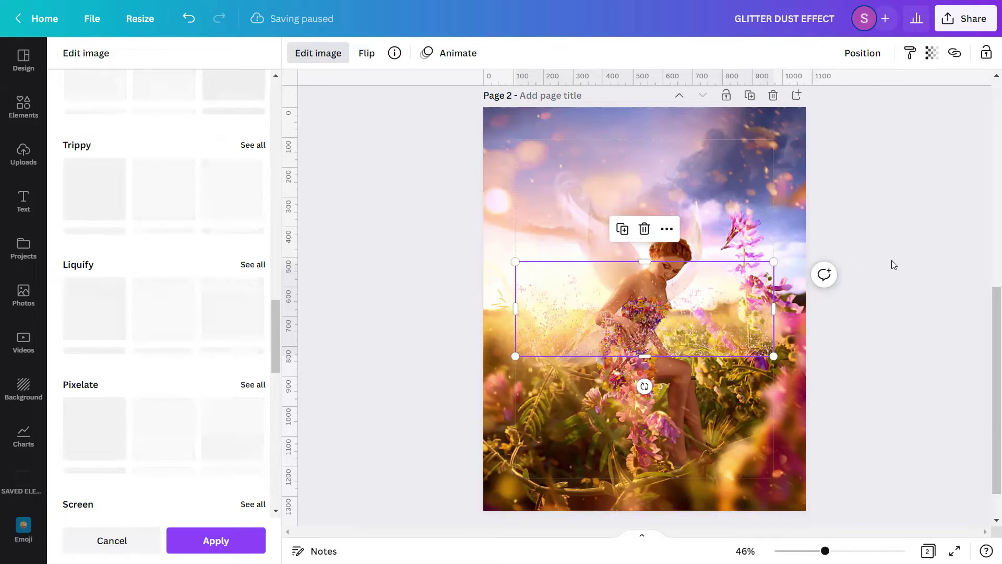
pyautogui.press('Escape')
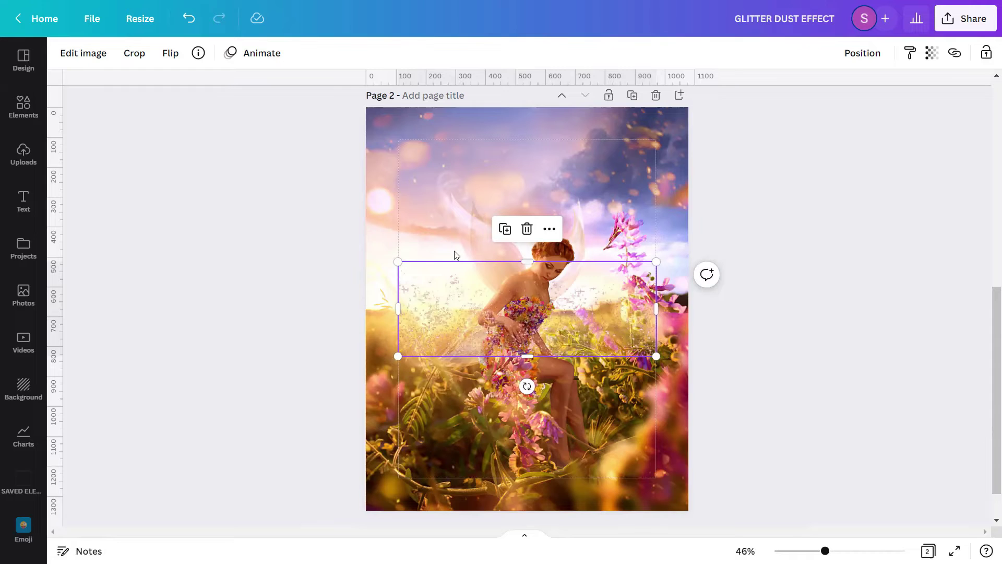
# - Apply the Photogenic effect Aria from the Vivid group to the glitter graphic
pyautogui.click(83, 53)
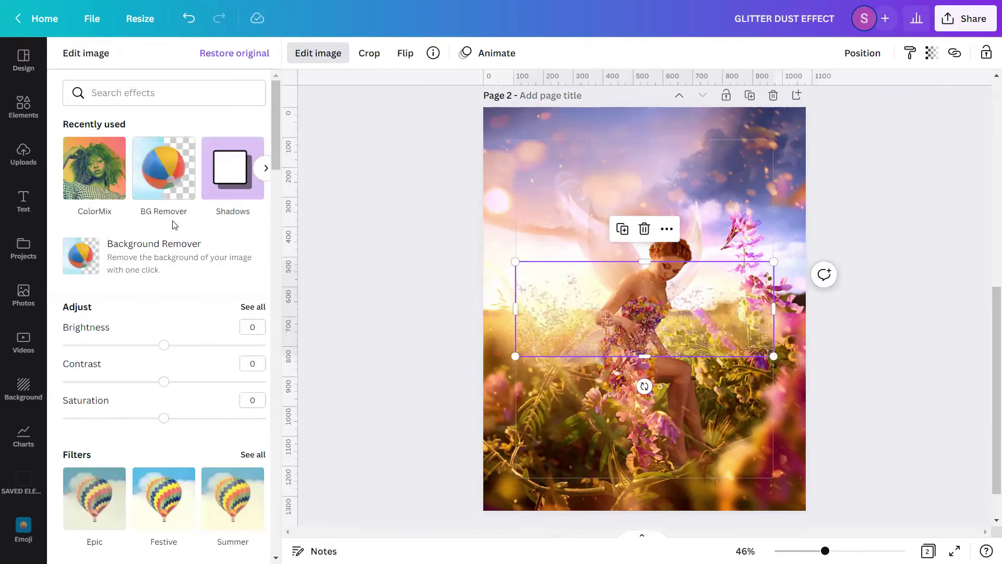
pyautogui.scroll(-9, 183, 240)
pyautogui.scroll(-10, 182, 240)
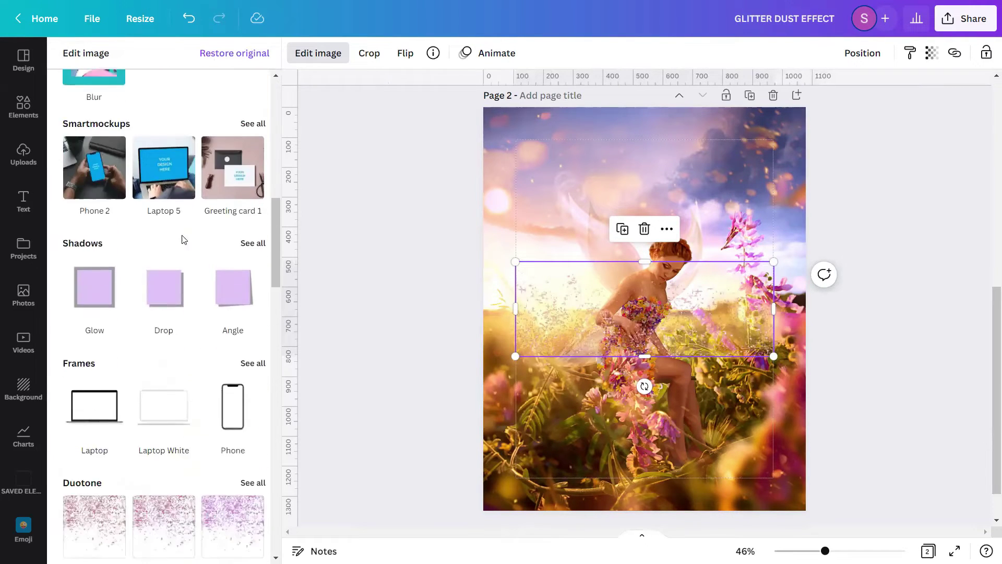
pyautogui.scroll(-12, 182, 240)
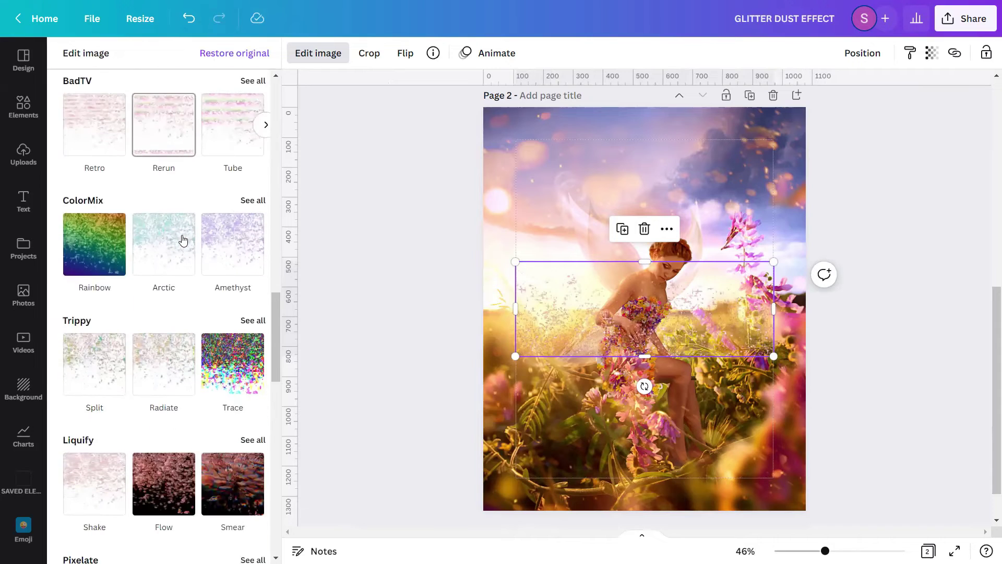
pyautogui.scroll(-5, 183, 240)
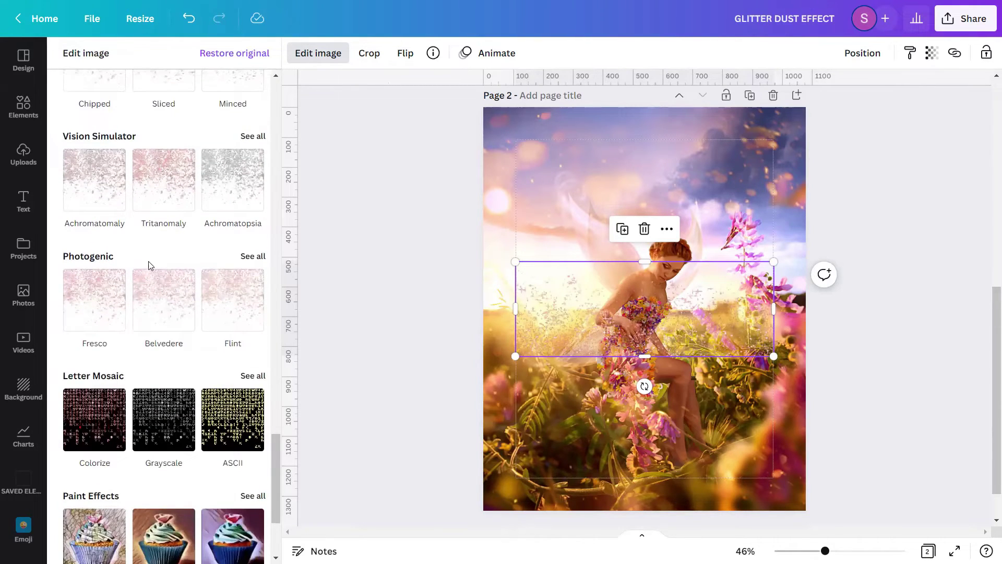
pyautogui.click(241, 256)
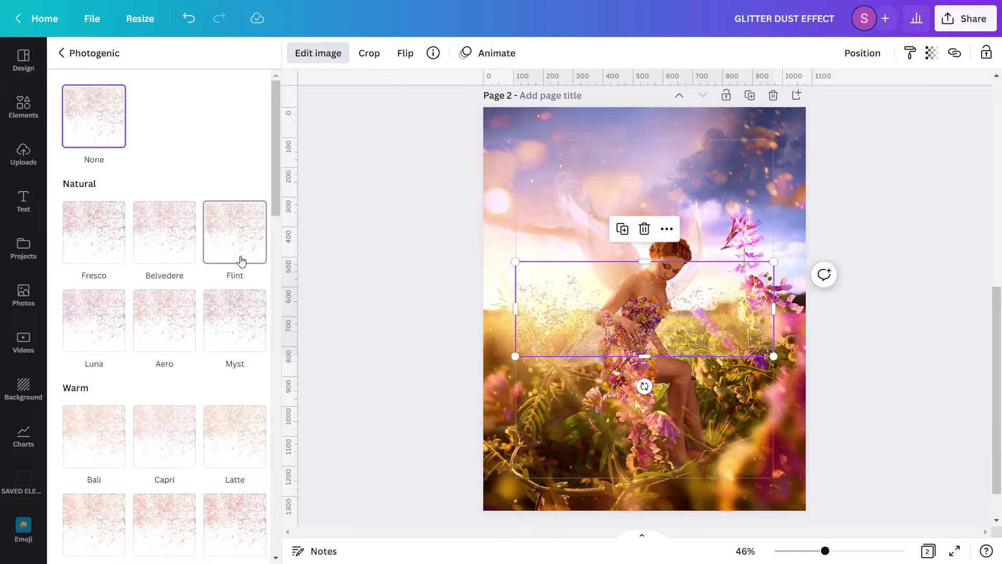
pyautogui.scroll(-10, 241, 261)
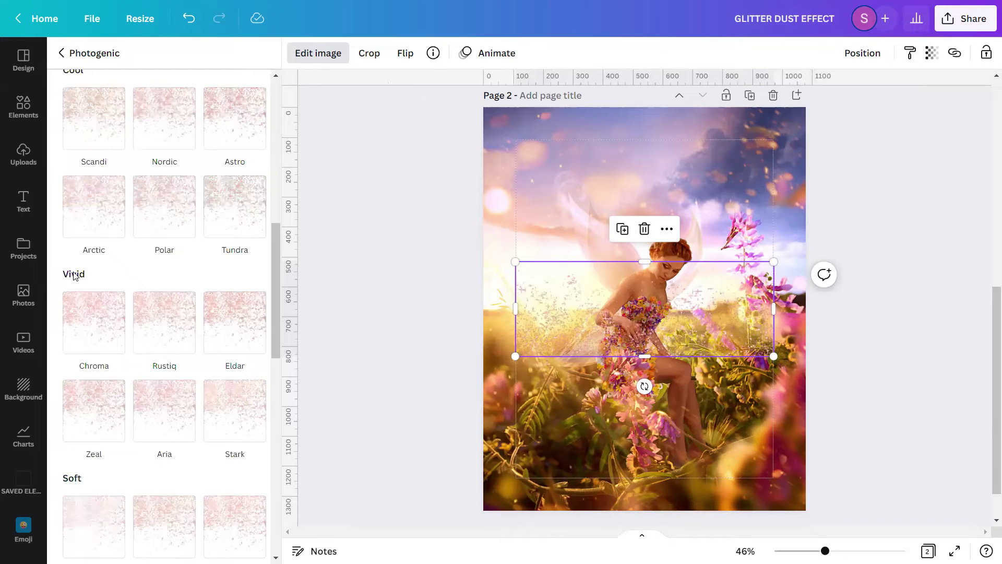
pyautogui.click(147, 425)
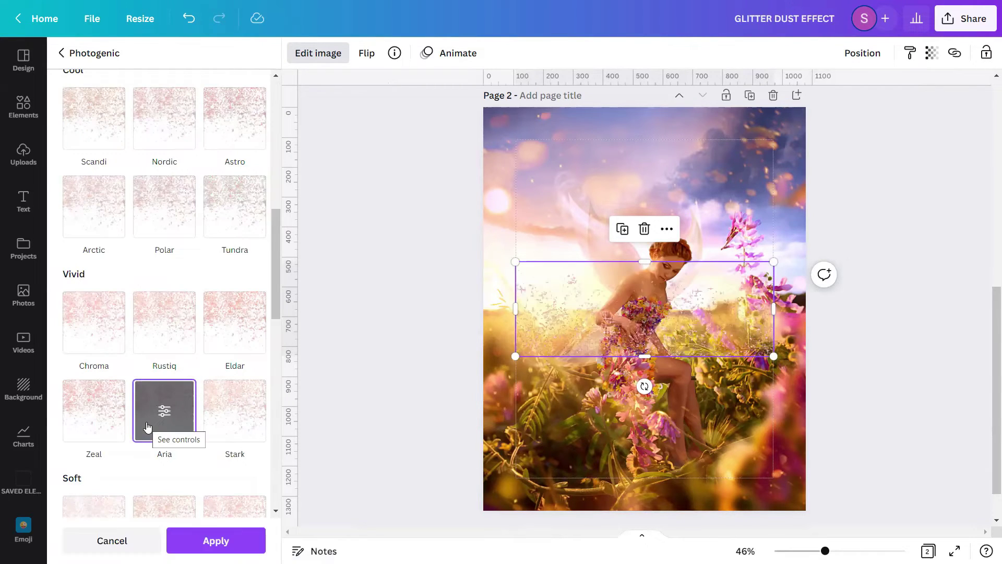
pyautogui.click(213, 540)
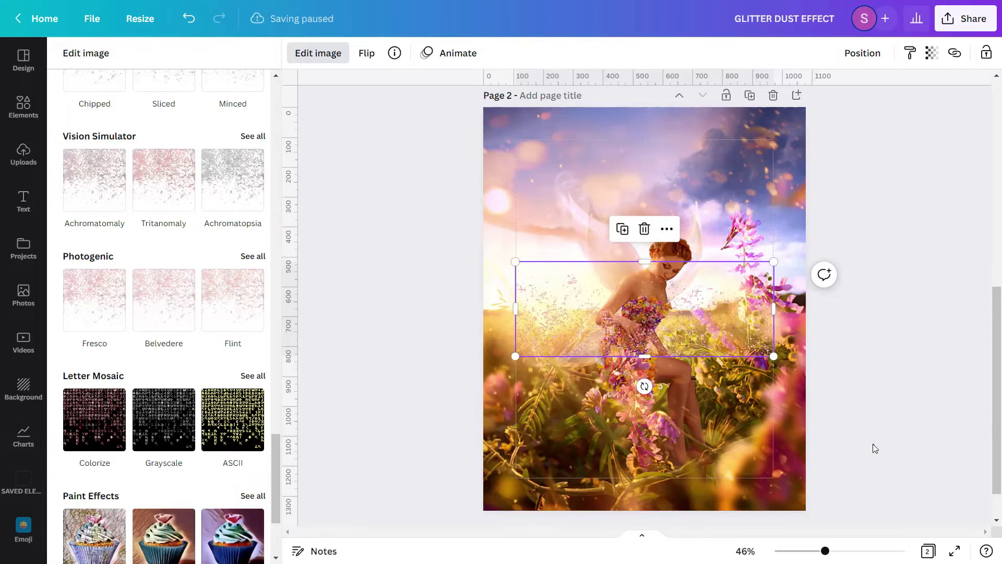
pyautogui.press('Escape')
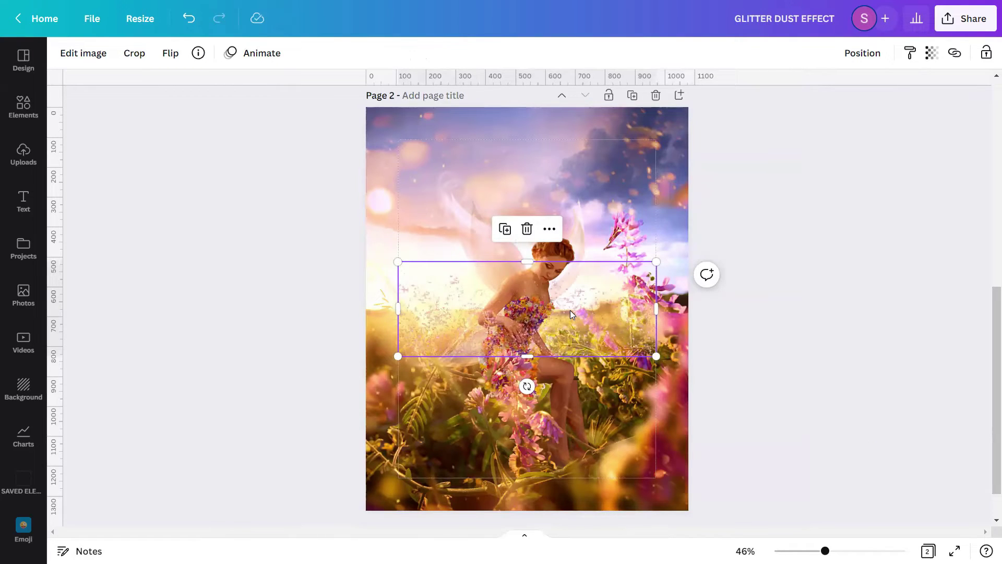
# - Align the glitter graphic to the bottom of the page
pyautogui.click(864, 54)
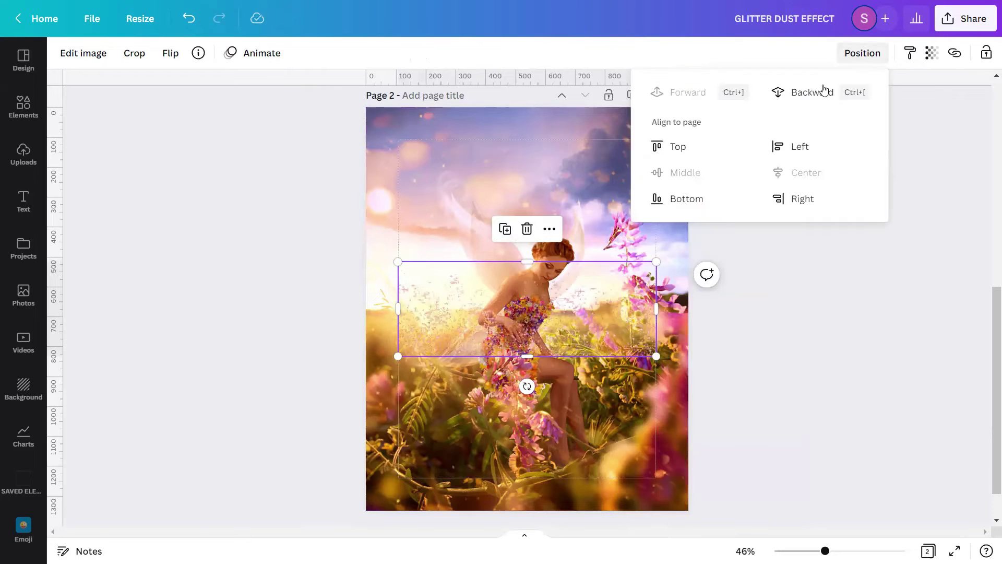
pyautogui.click(690, 202)
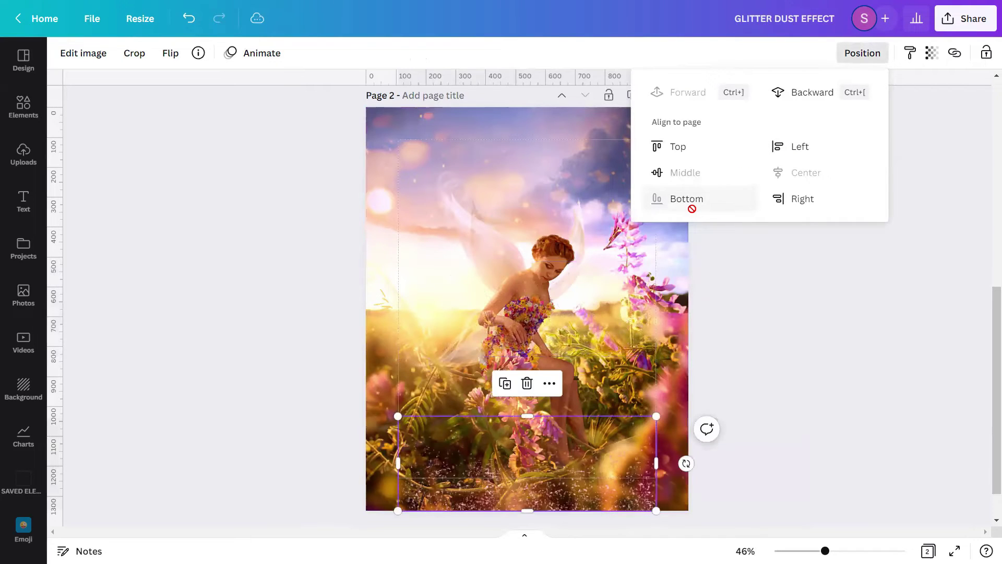
# - Enlarge the bottom glitter graphic until it extends past both sides of the page, and center it horizontally
pyautogui.click(788, 150)
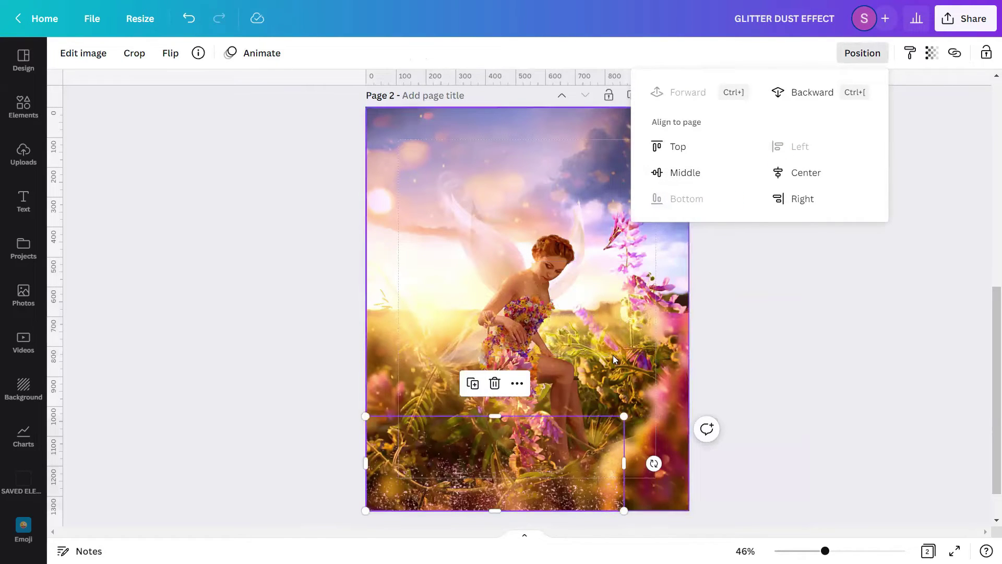
pyautogui.moveTo(624, 415); pyautogui.dragTo(773, 331)
pyautogui.moveTo(361, 357); pyautogui.dragTo(248, 292)
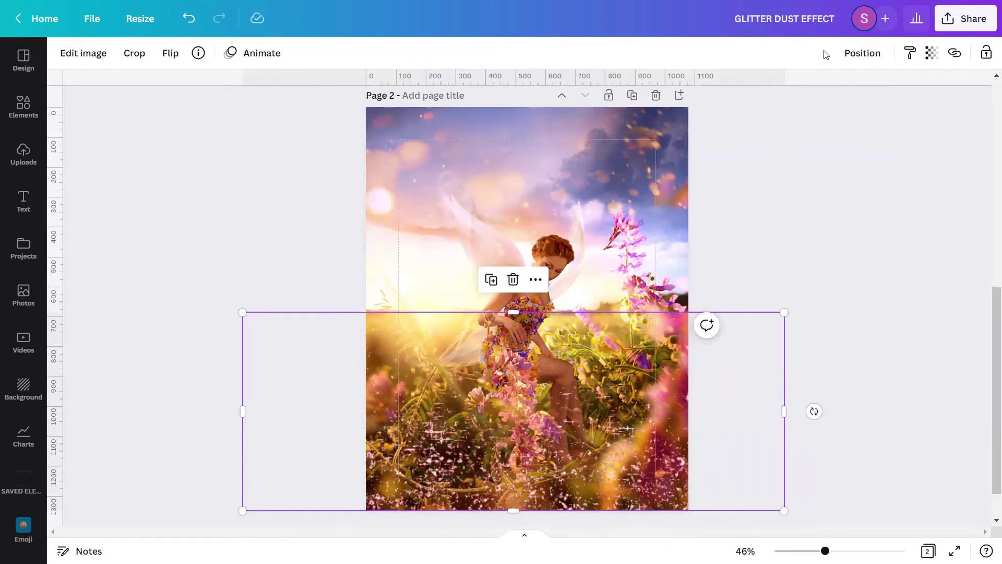
pyautogui.click(862, 53)
pyautogui.click(807, 178)
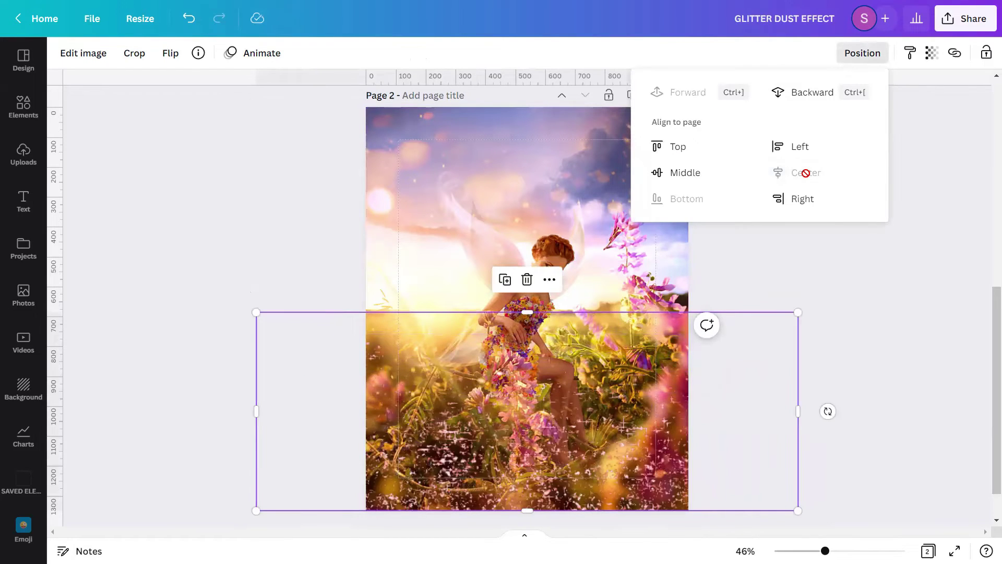
pyautogui.press('Escape')
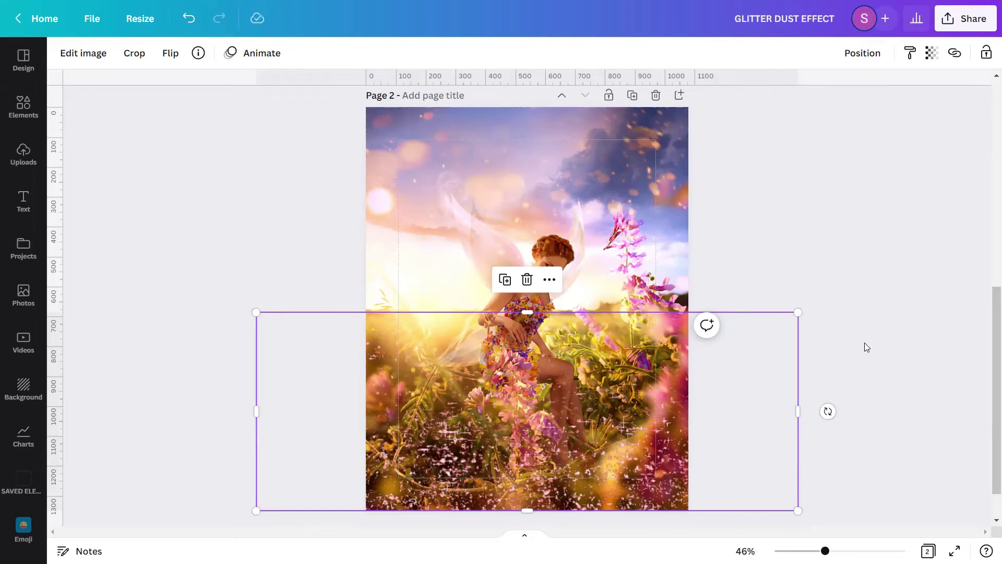
pyautogui.press('Escape')
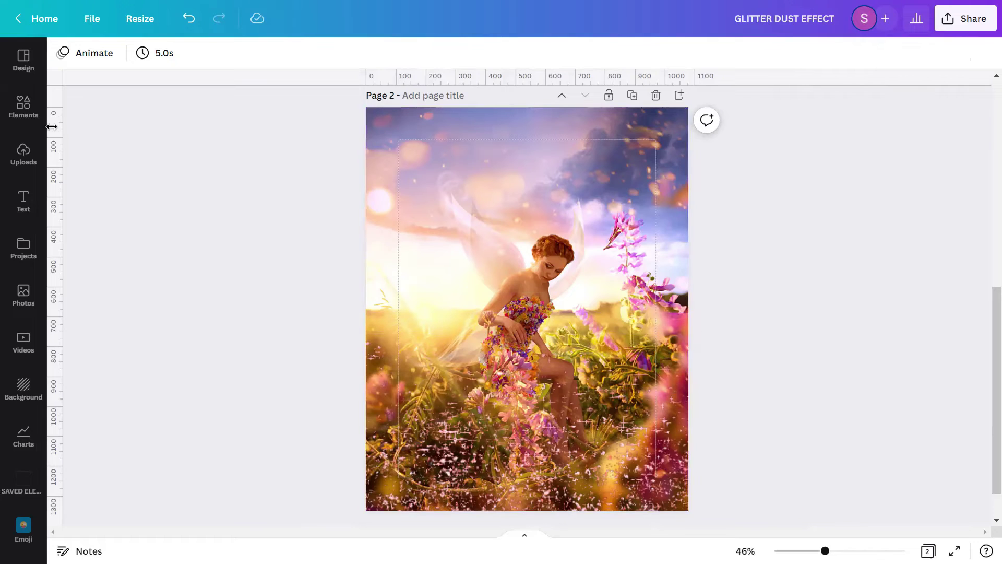
# - Add the diagonal Glitter Texture graphic from the colorful glitter results and move it up to the page's top edge over the fairy
pyautogui.click(30, 114)
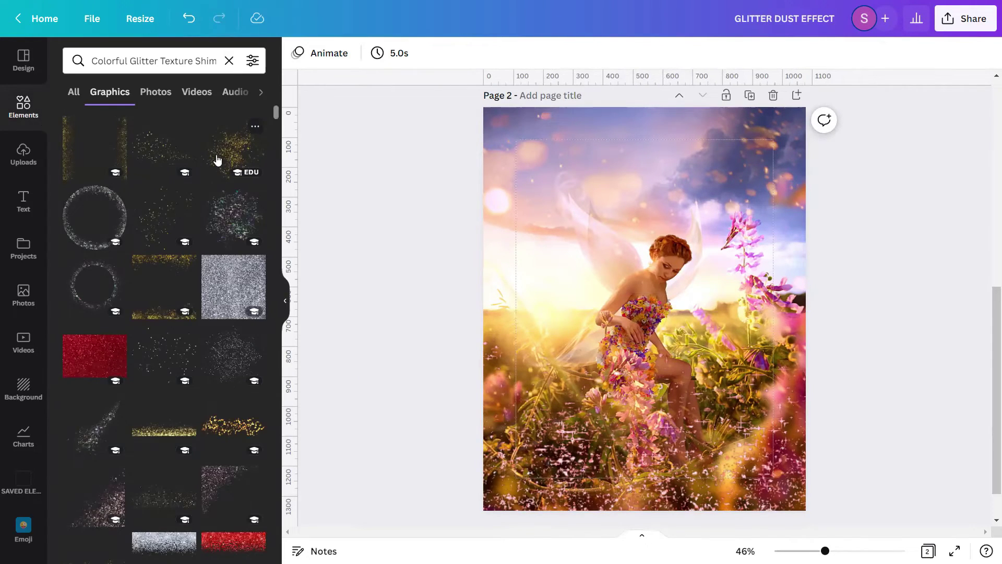
pyautogui.scroll(-8, 217, 159)
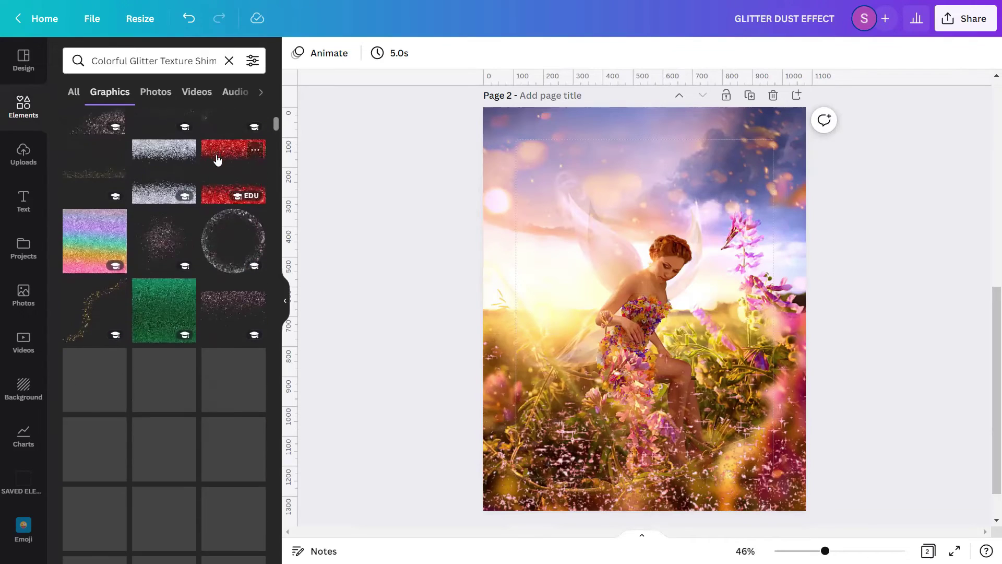
pyautogui.scroll(-6, 217, 160)
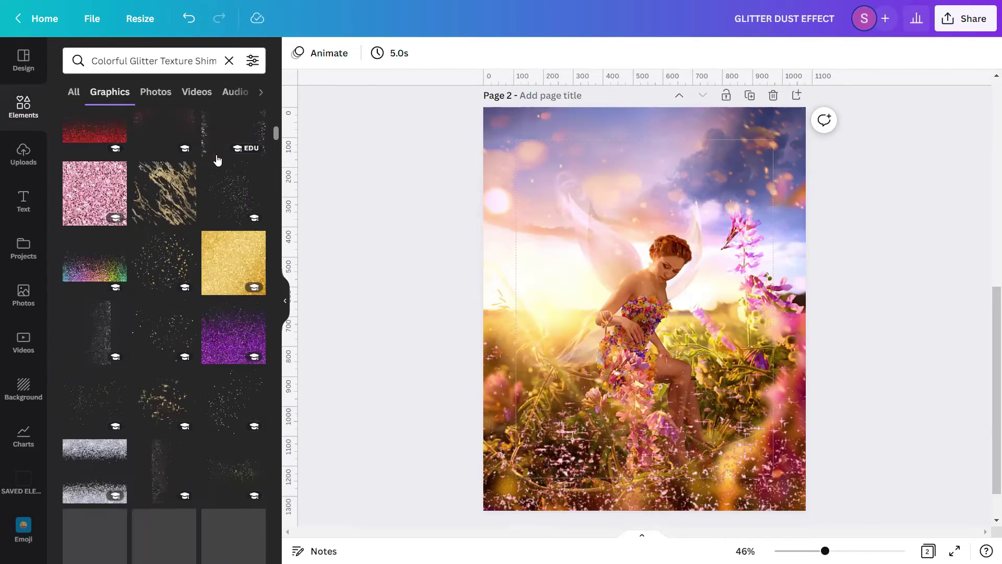
pyautogui.scroll(-5, 217, 159)
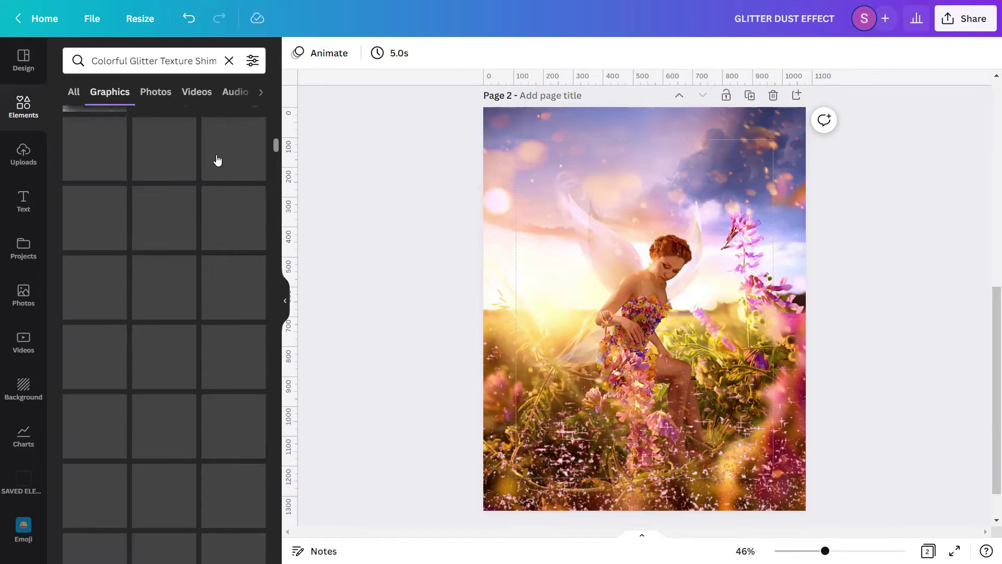
pyautogui.scroll(-7, 217, 159)
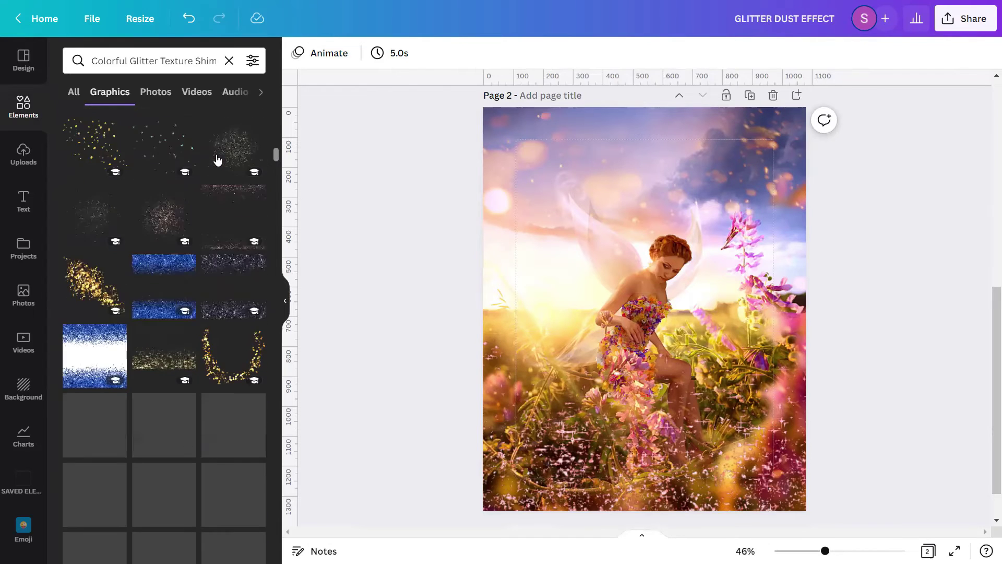
pyautogui.scroll(-5, 218, 159)
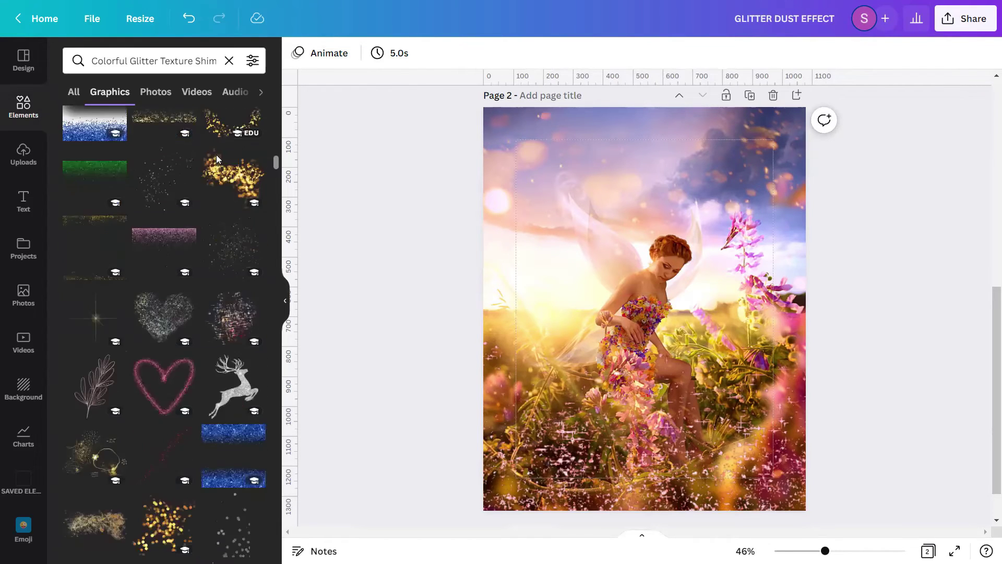
pyautogui.scroll(-6, 217, 159)
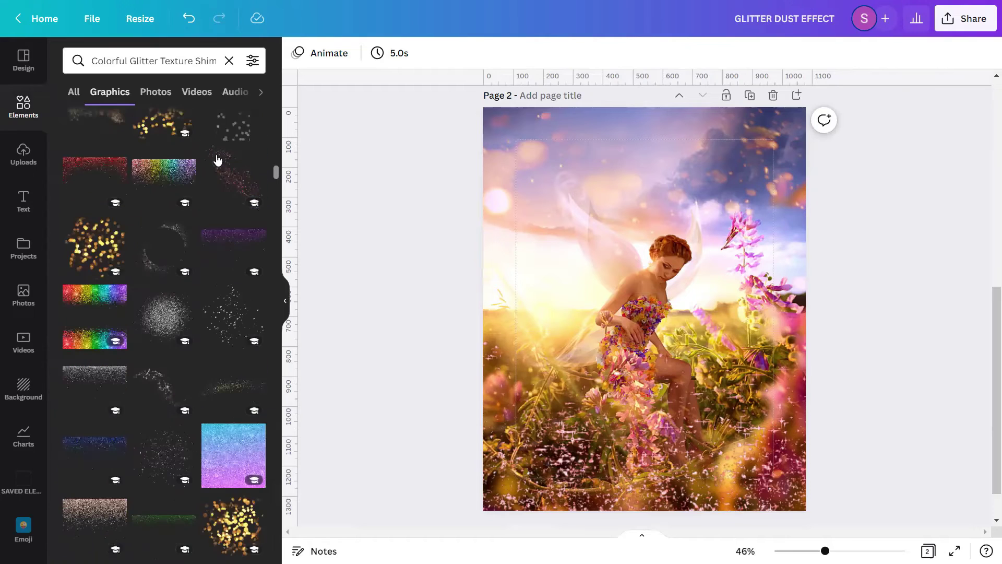
pyautogui.scroll(-8, 217, 159)
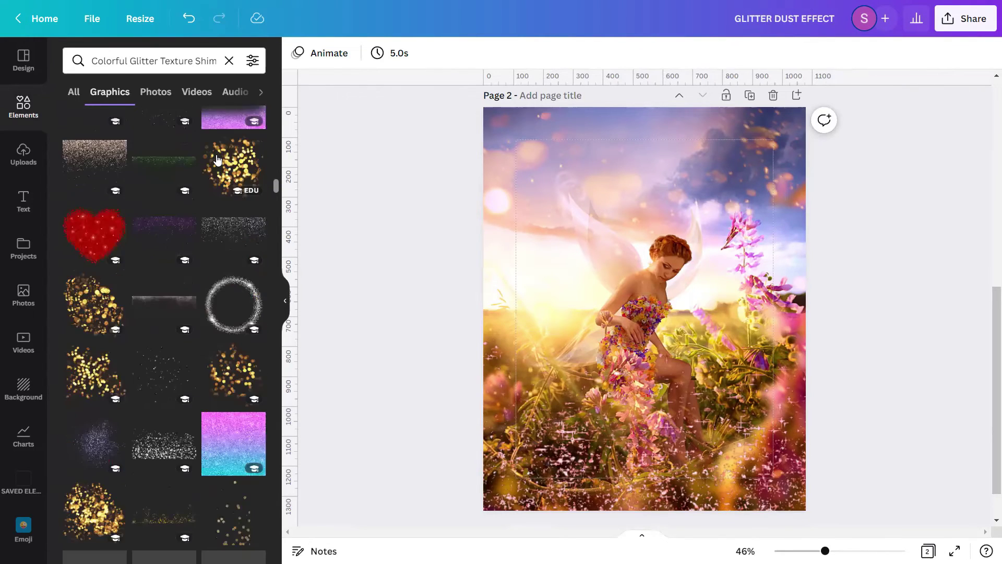
pyautogui.scroll(-10, 218, 159)
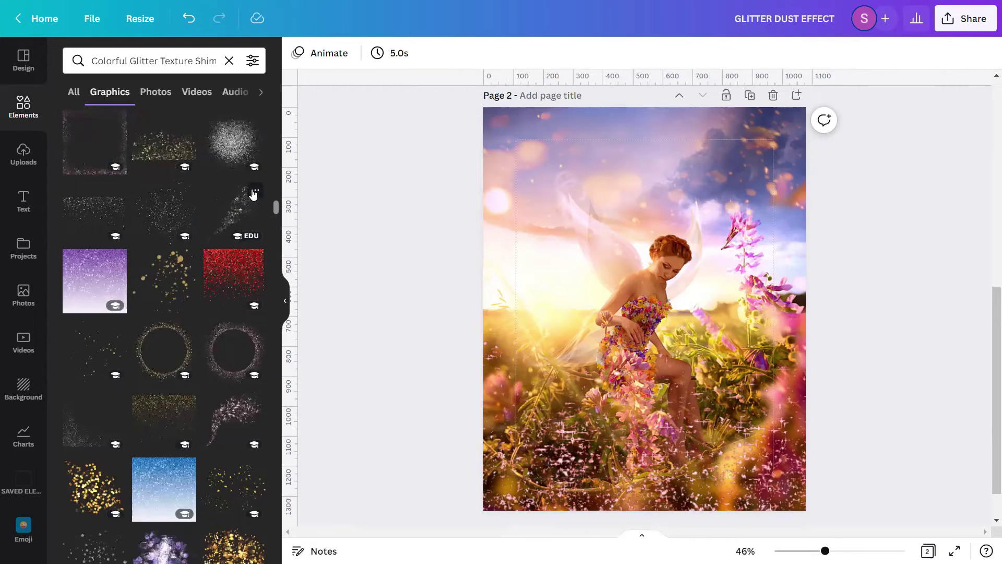
pyautogui.click(254, 191)
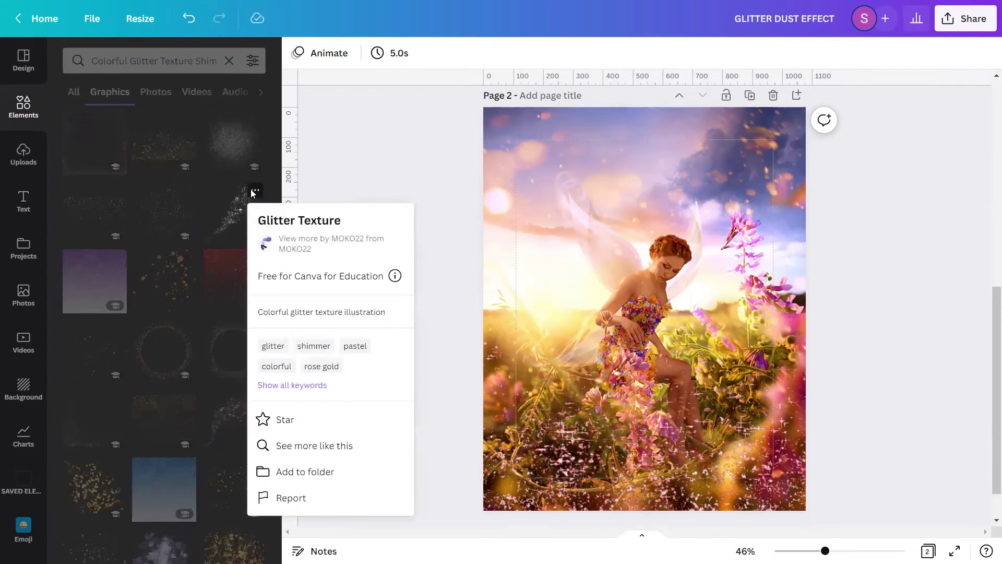
pyautogui.click(223, 215)
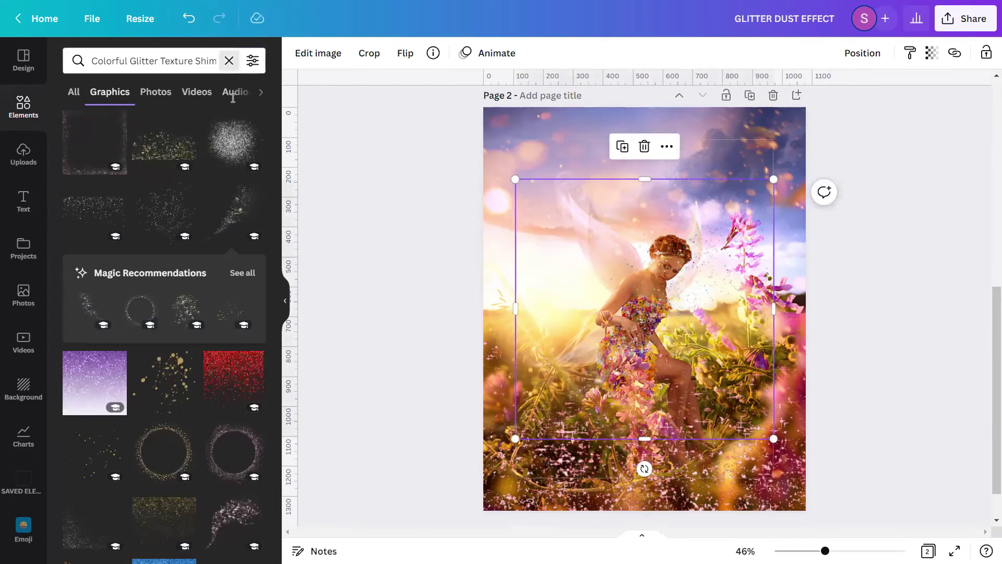
pyautogui.click(229, 61)
pyautogui.click(287, 303)
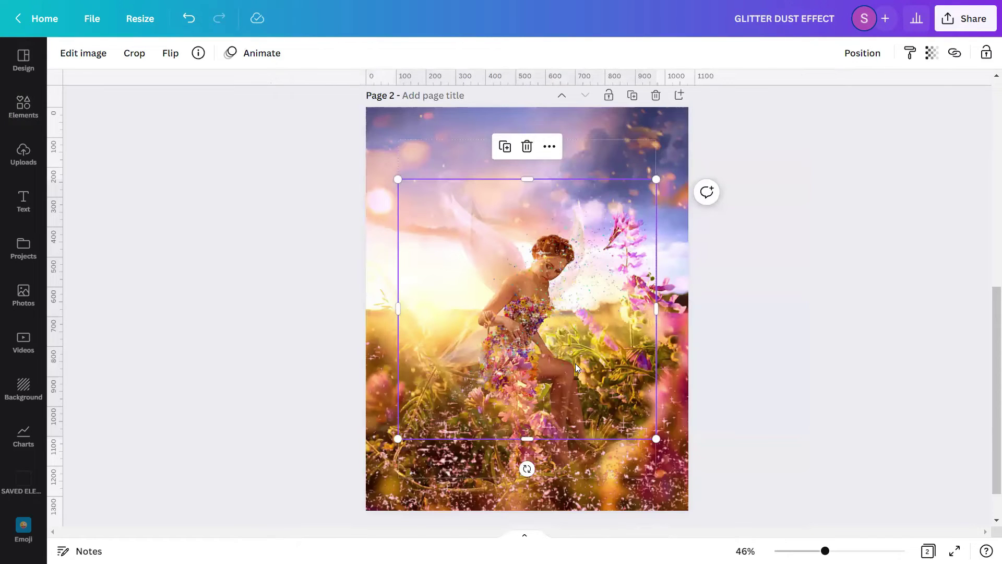
pyautogui.moveTo(575, 363); pyautogui.dragTo(579, 296)
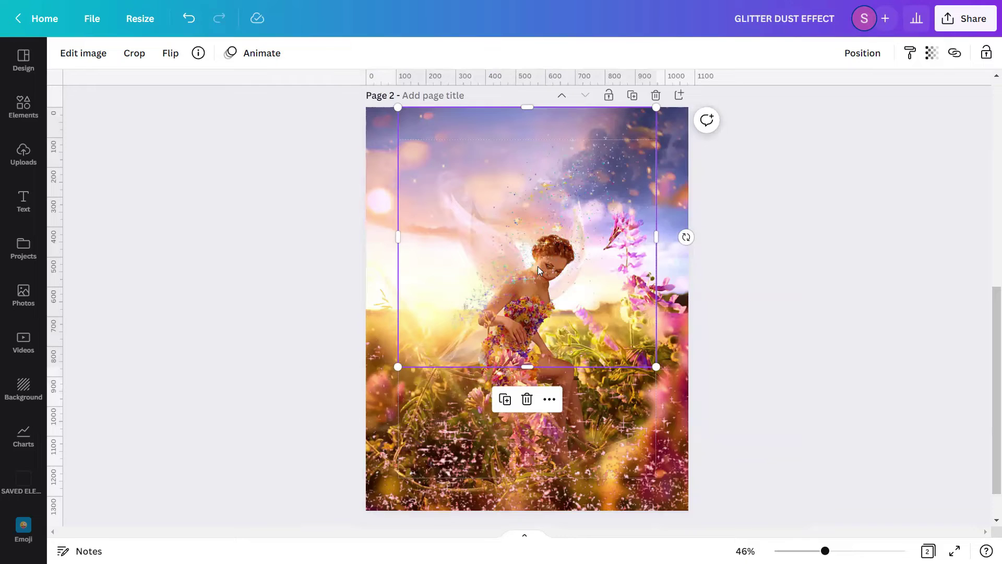
# - Give the diagonal glitter graphic a Glow shadow and open the glow's settings
pyautogui.click(96, 54)
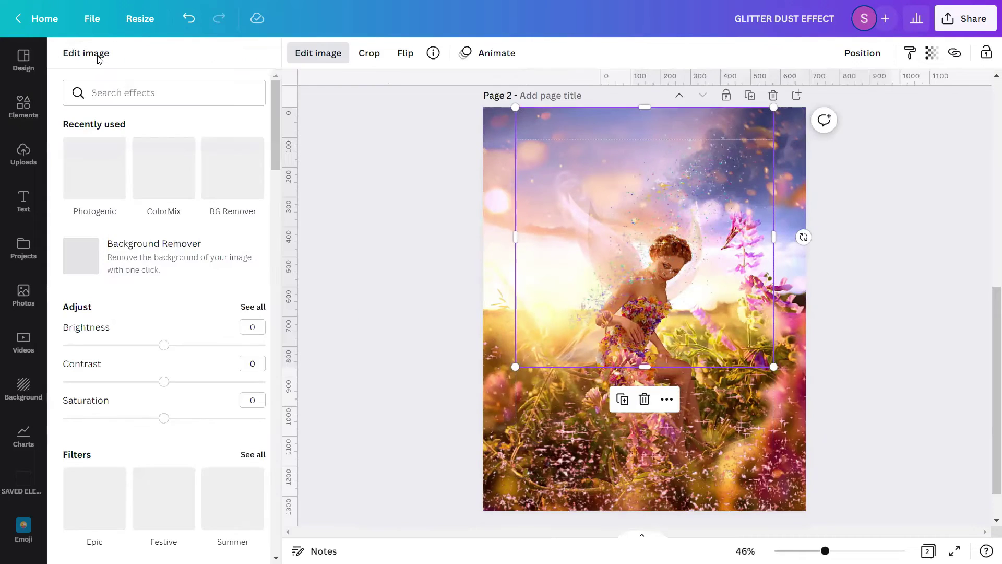
pyautogui.scroll(-8, 161, 274)
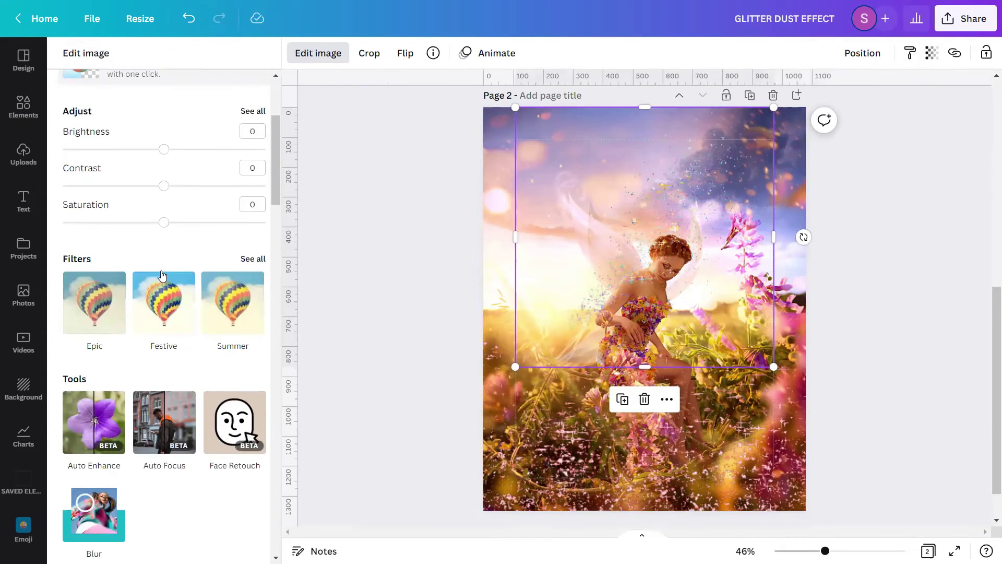
pyautogui.scroll(-3, 163, 276)
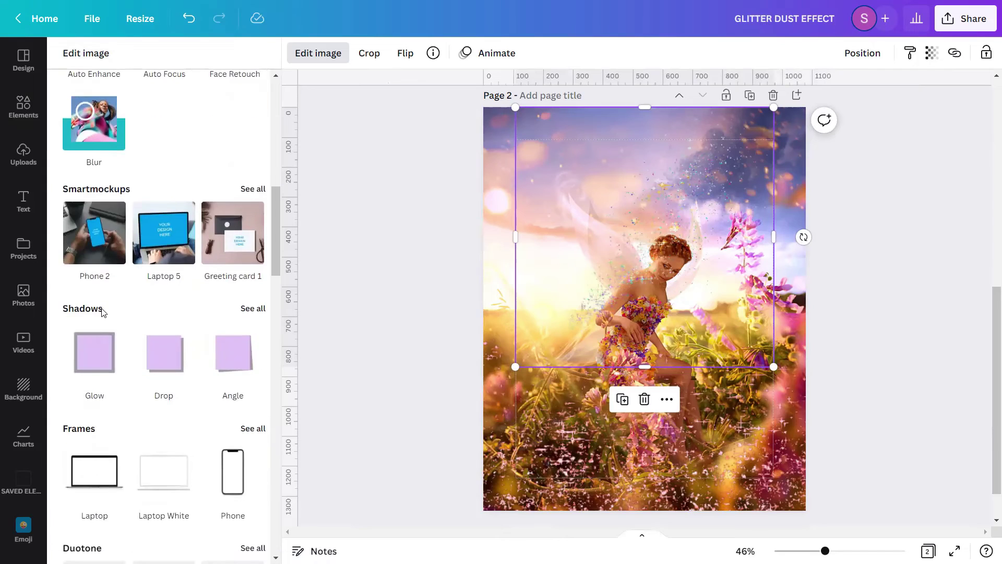
pyautogui.click(253, 309)
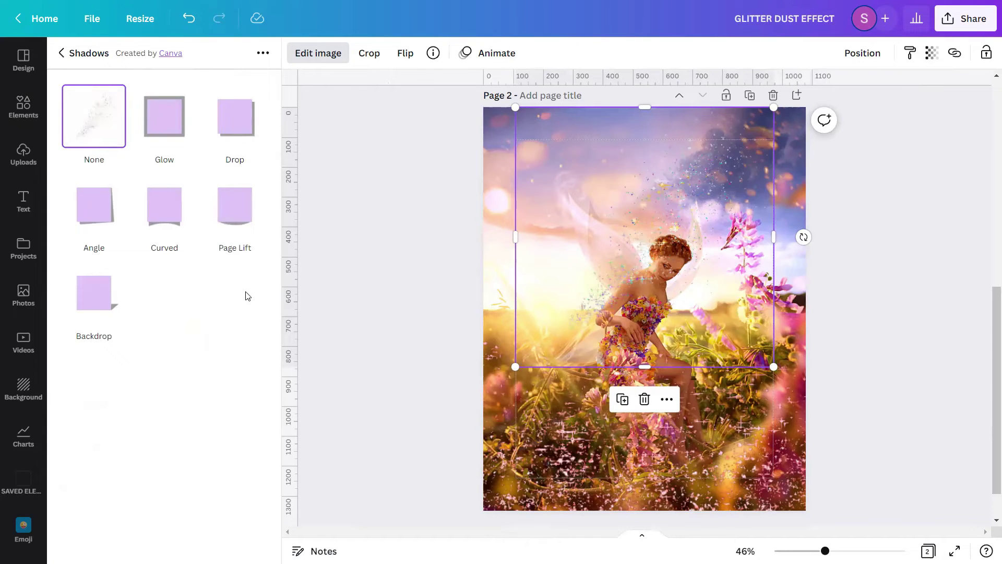
pyautogui.click(176, 130)
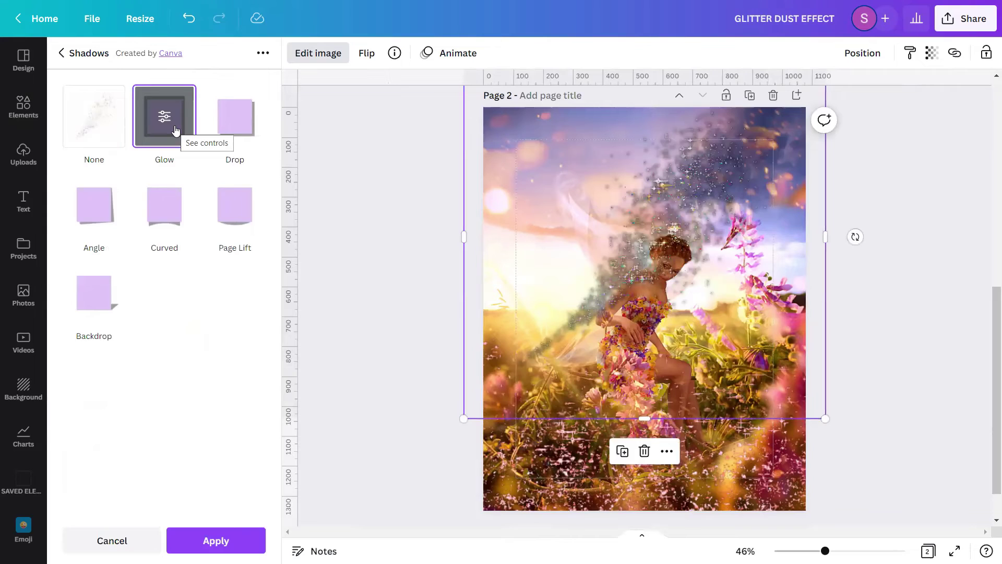
pyautogui.click(176, 131)
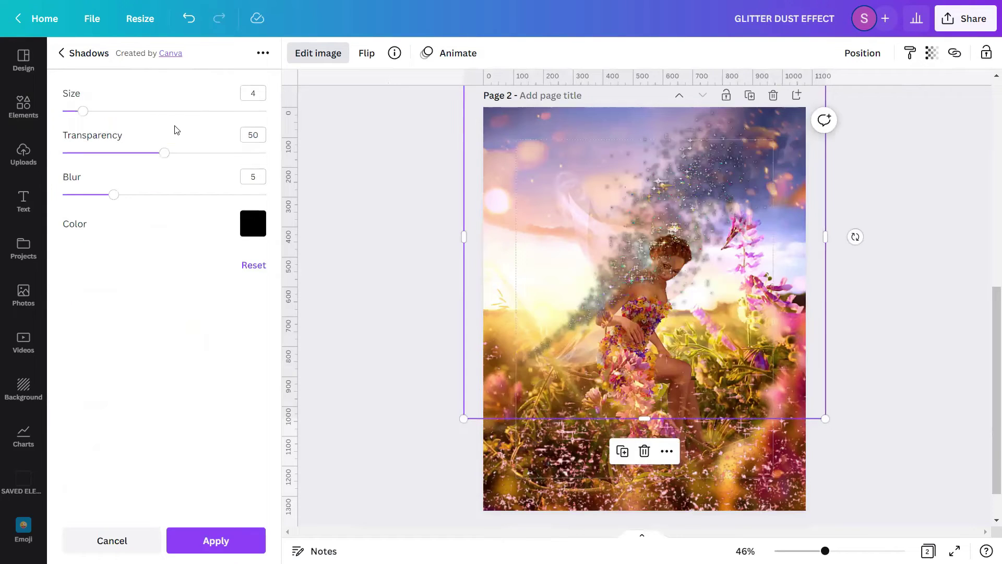
# - Set the glow's size to 1, transparency to 100 and blur to 11
pyautogui.click(259, 94)
pyautogui.write('1')
pyautogui.click(256, 137)
pyautogui.write('100')
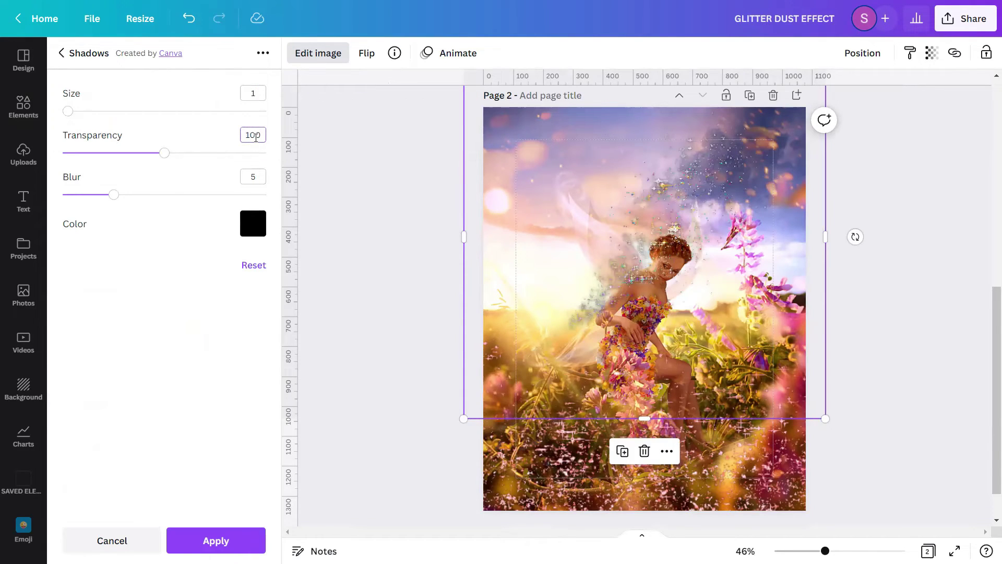
pyautogui.press('Return')
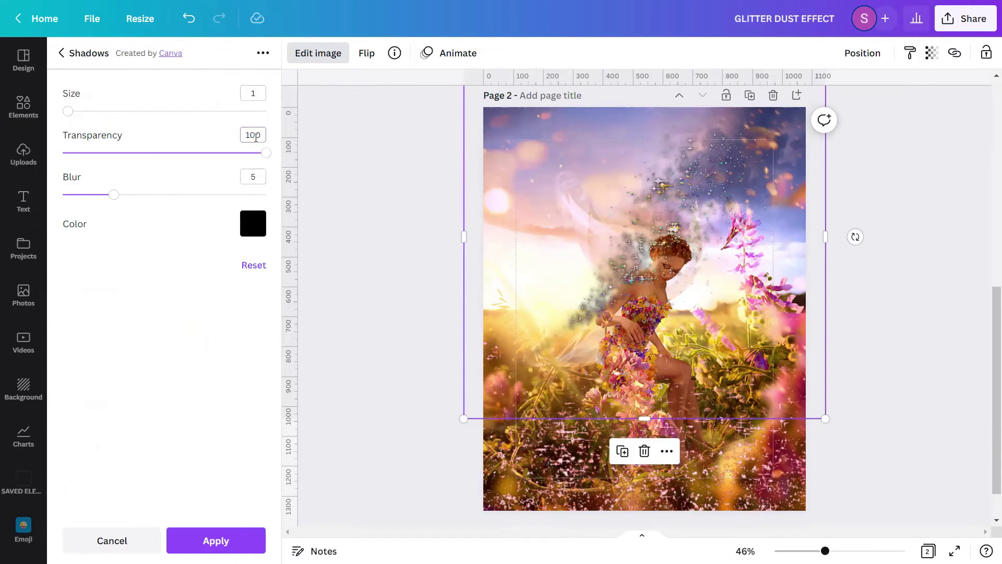
pyautogui.click(256, 172)
pyautogui.write('11')
# - Color the glow with the yellow from the default colors and apply the shadow to the glitter graphic
pyautogui.click(254, 225)
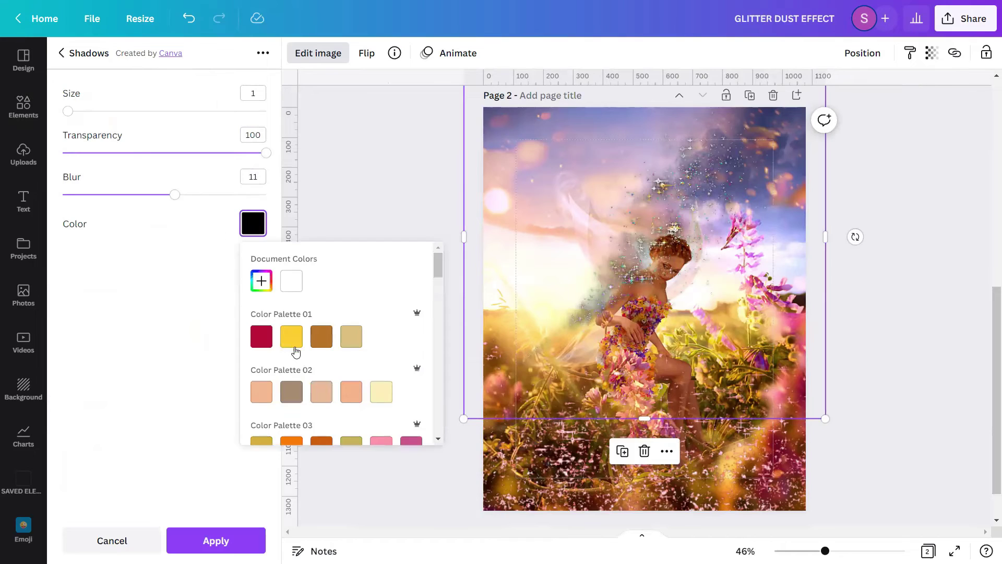
pyautogui.scroll(-6, 293, 347)
pyautogui.scroll(-5, 293, 346)
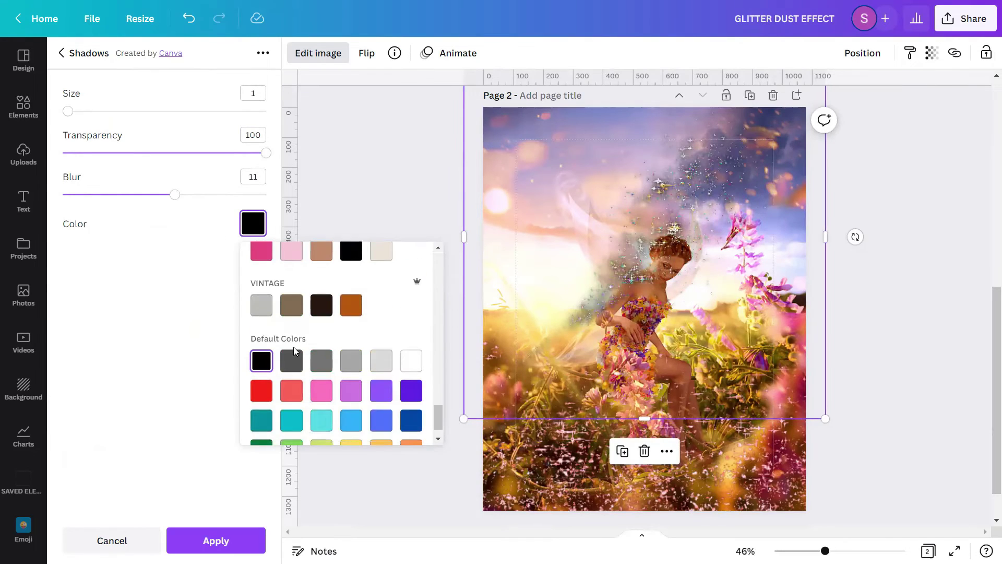
pyautogui.click(351, 417)
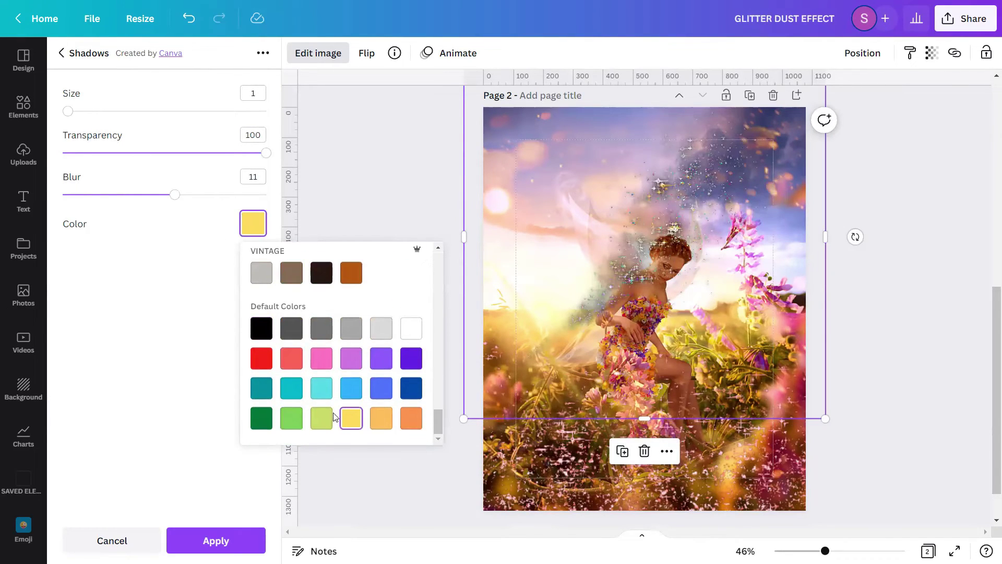
pyautogui.click(165, 362)
pyautogui.click(204, 539)
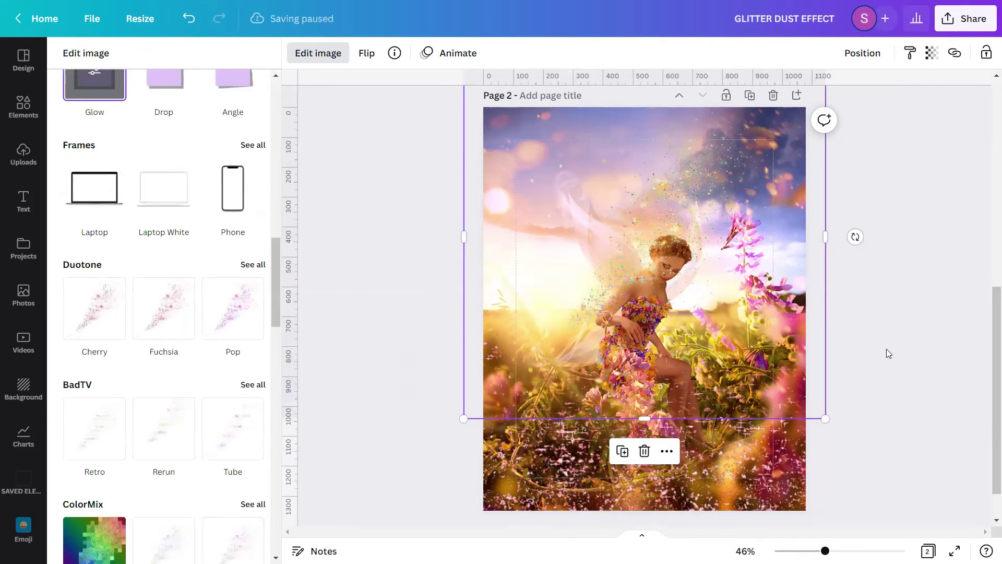
pyautogui.press('Escape')
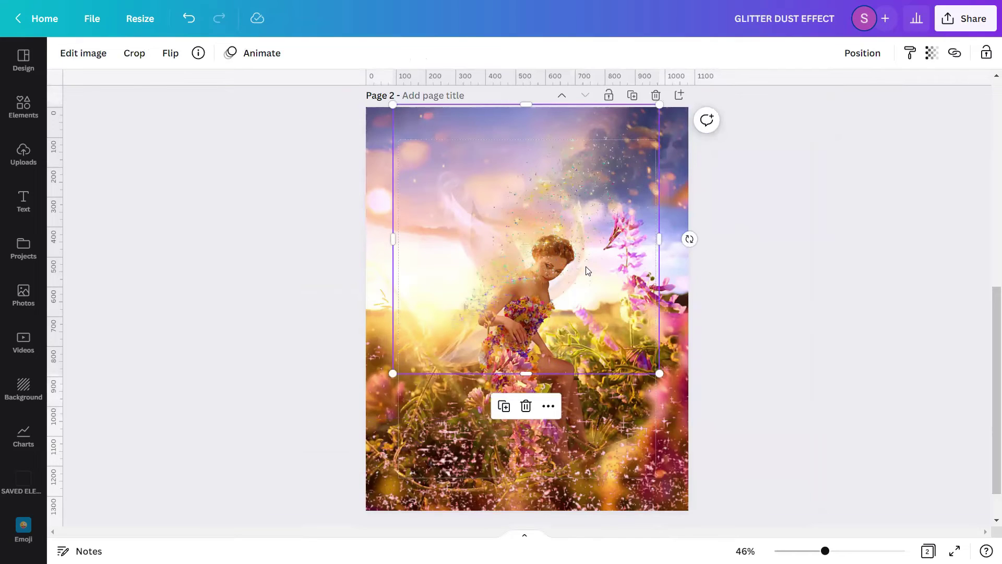
# - Apply the Capri effect from the Warm group of the Photogenic effects to the diagonal glitter graphic
pyautogui.click(73, 50)
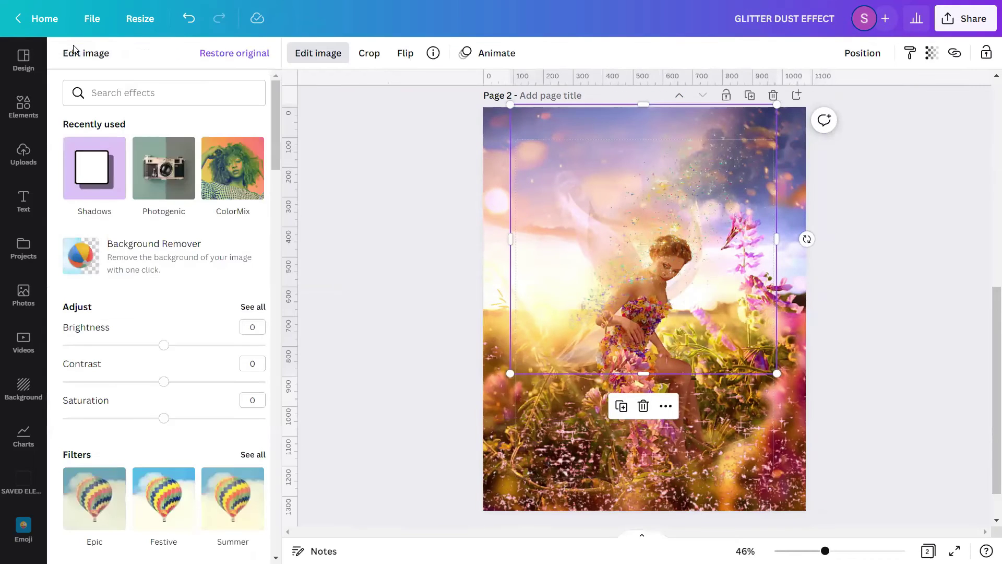
pyautogui.scroll(-4, 116, 201)
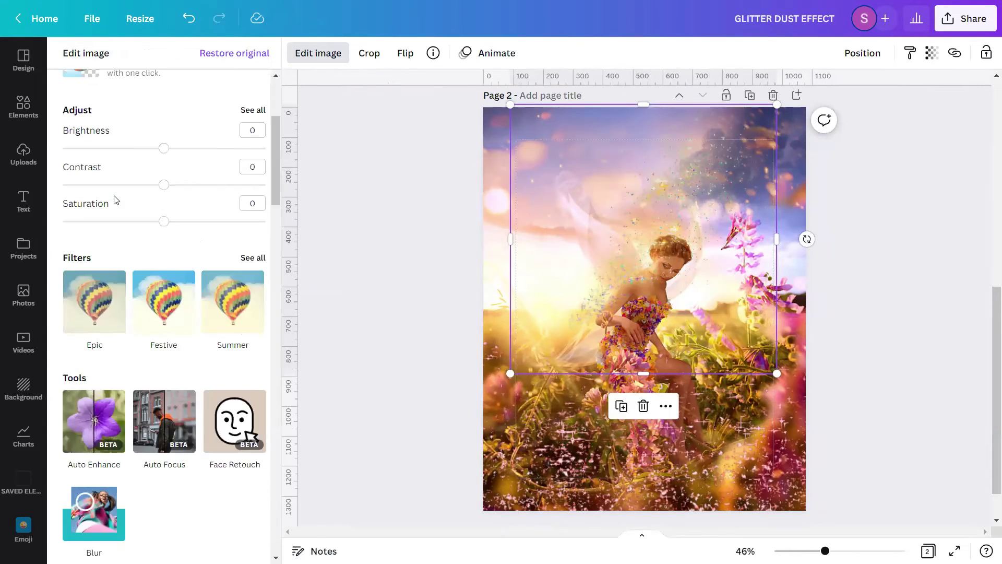
pyautogui.scroll(-18, 116, 200)
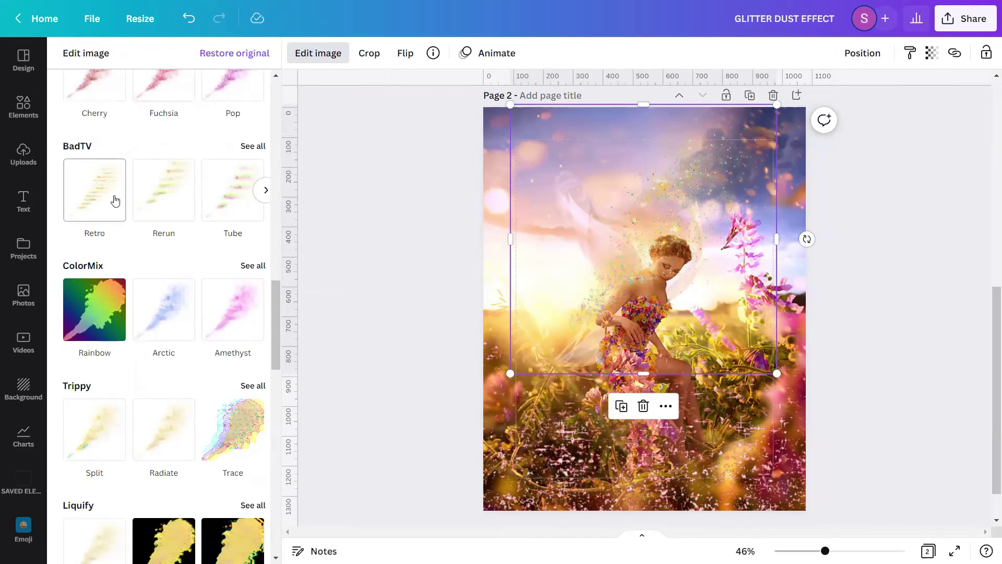
pyautogui.scroll(-9, 116, 201)
pyautogui.scroll(-6, 114, 199)
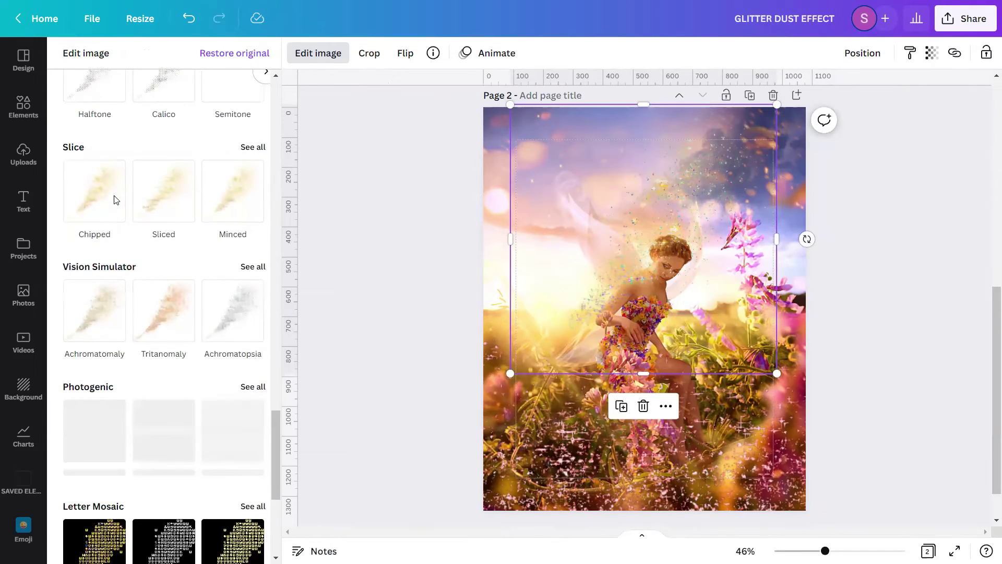
pyautogui.click(249, 191)
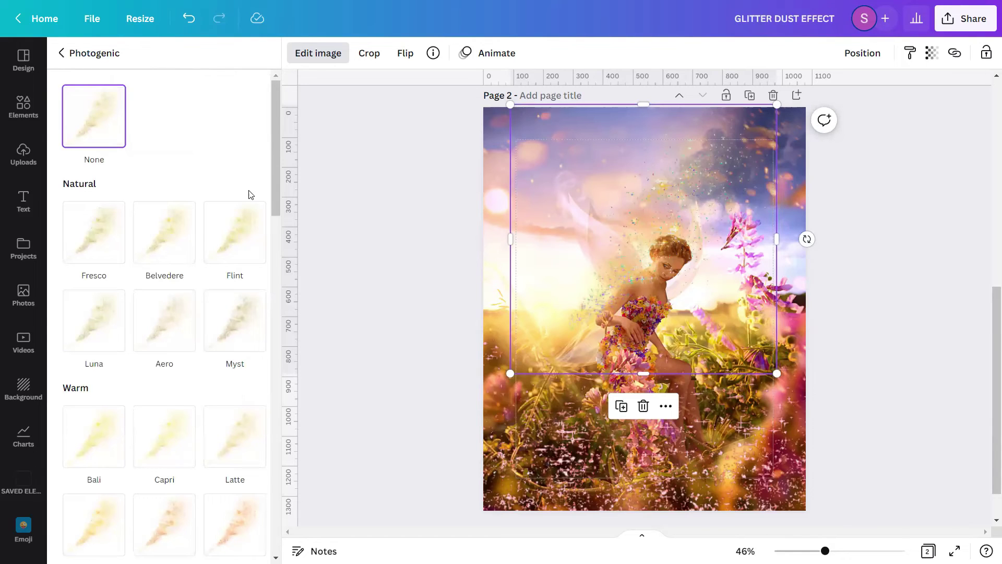
pyautogui.scroll(-7, 249, 194)
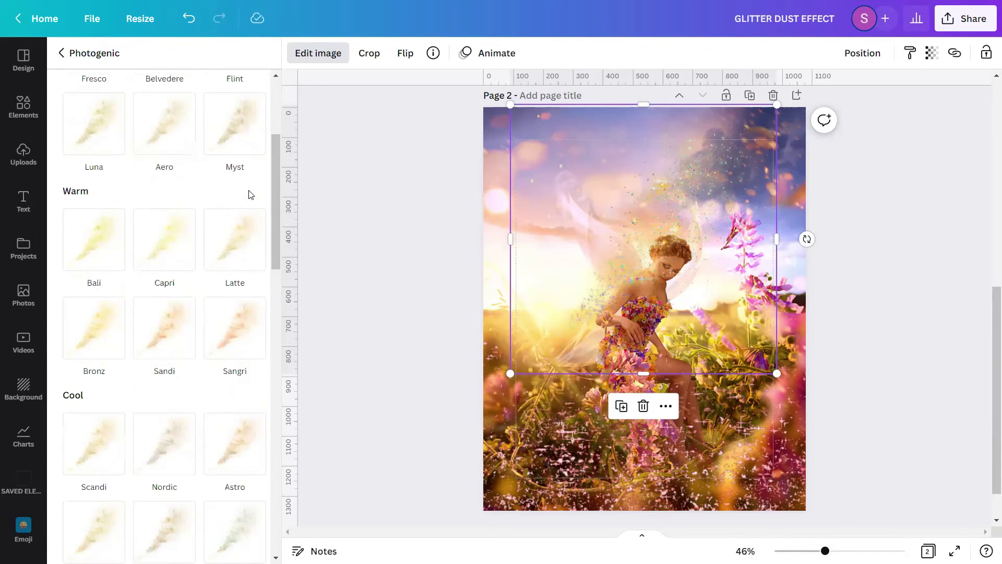
pyautogui.scroll(4, 248, 194)
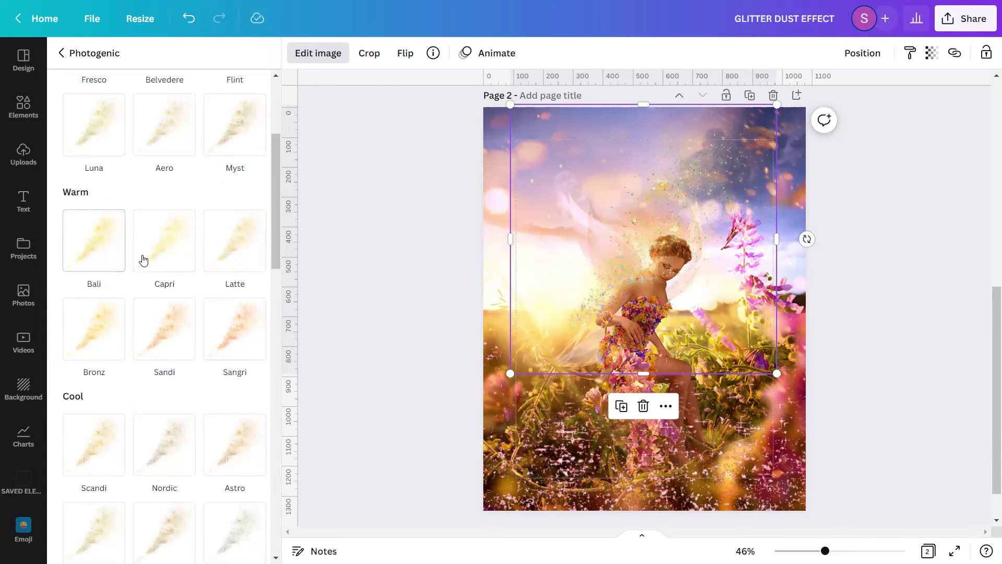
pyautogui.click(165, 265)
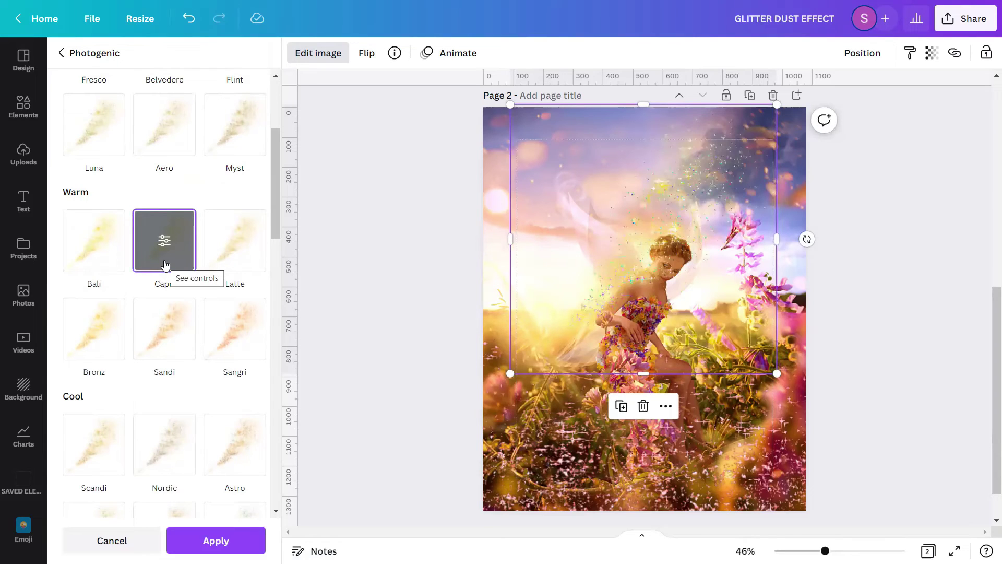
pyautogui.click(214, 541)
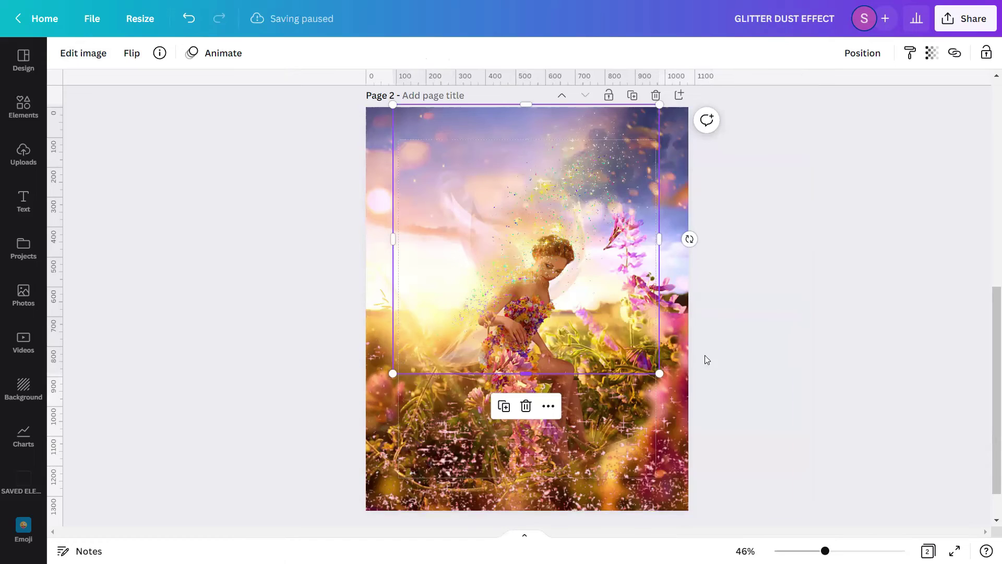
pyautogui.click(768, 340)
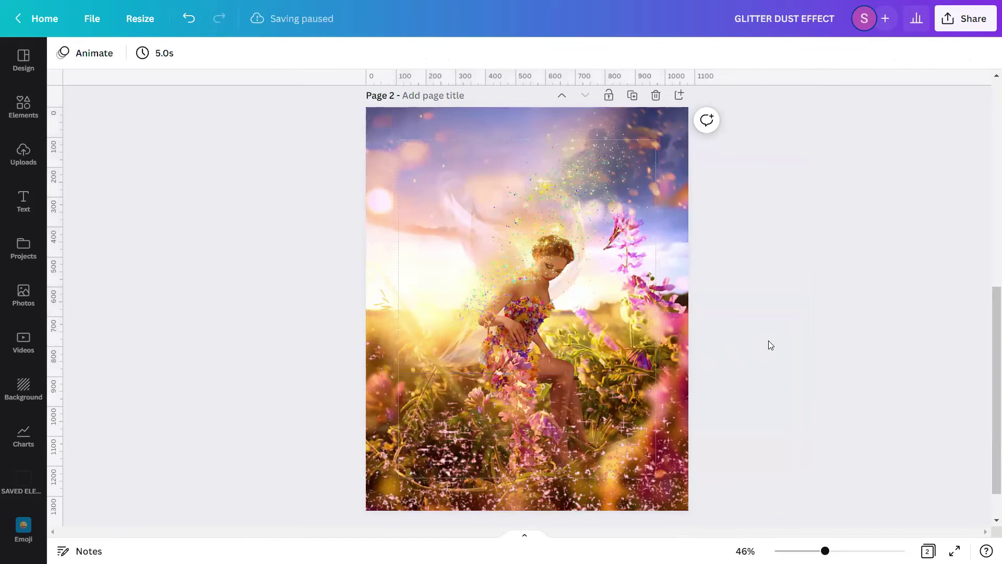
# - Move the diagonal glitter graphic down and to the right, and shrink it to about half its size
pyautogui.click(546, 295)
pyautogui.moveTo(546, 296); pyautogui.dragTo(596, 329)
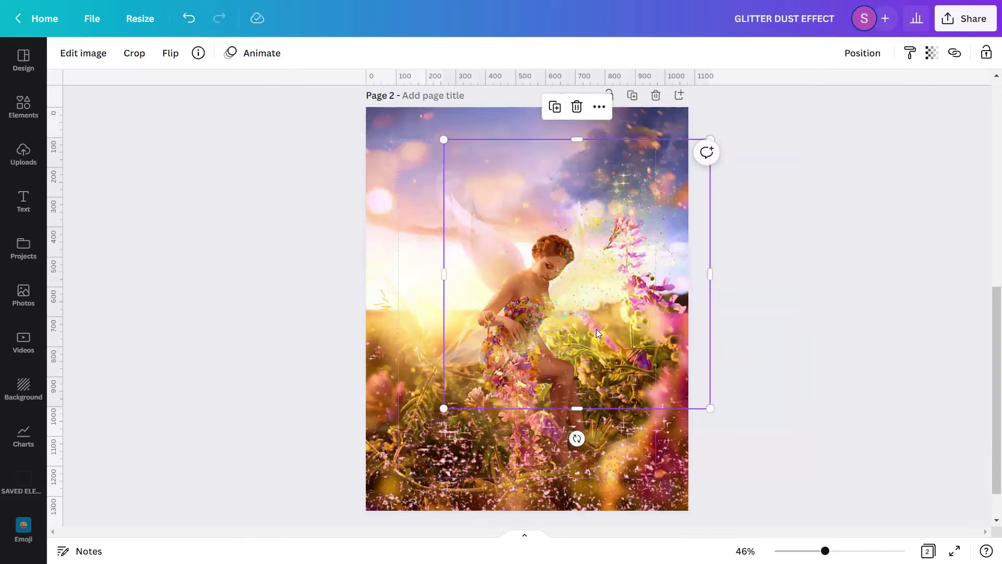
pyautogui.moveTo(709, 406); pyautogui.dragTo(574, 271)
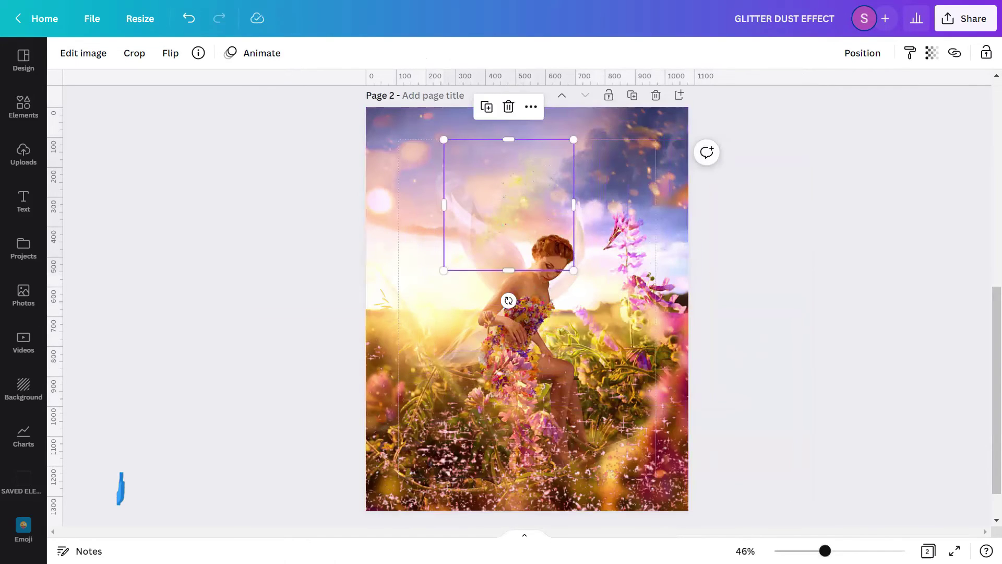
pyautogui.scroll(3, 127, 505)
pyautogui.scroll(-2, 127, 505)
pyautogui.scroll(1, 519, 285)
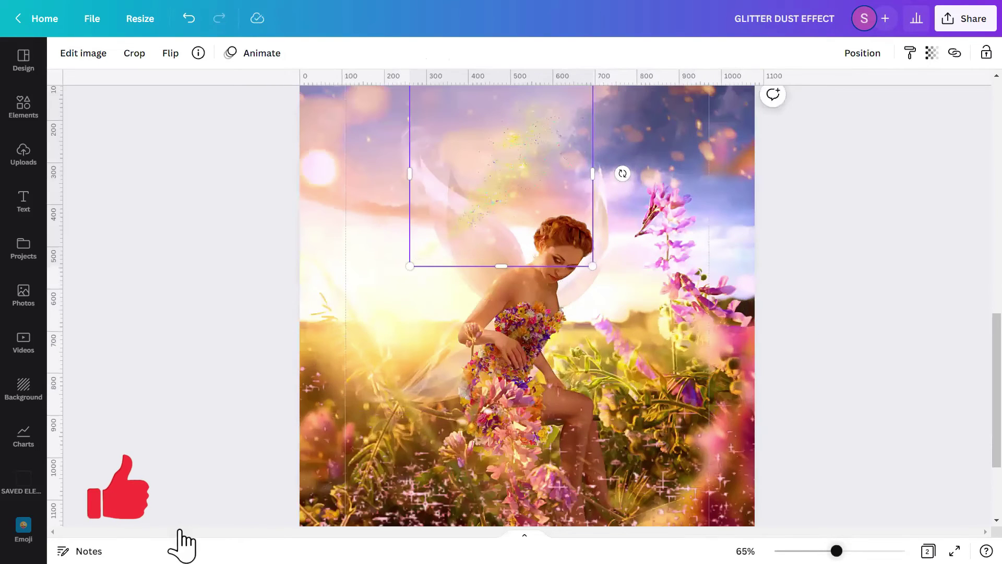
# - Rotate the small glitter graphic about 105 degrees clockwise and fit it over the fairy's larger left wing
pyautogui.moveTo(621, 172); pyautogui.dragTo(465, 372)
pyautogui.moveTo(497, 211); pyautogui.dragTo(487, 254)
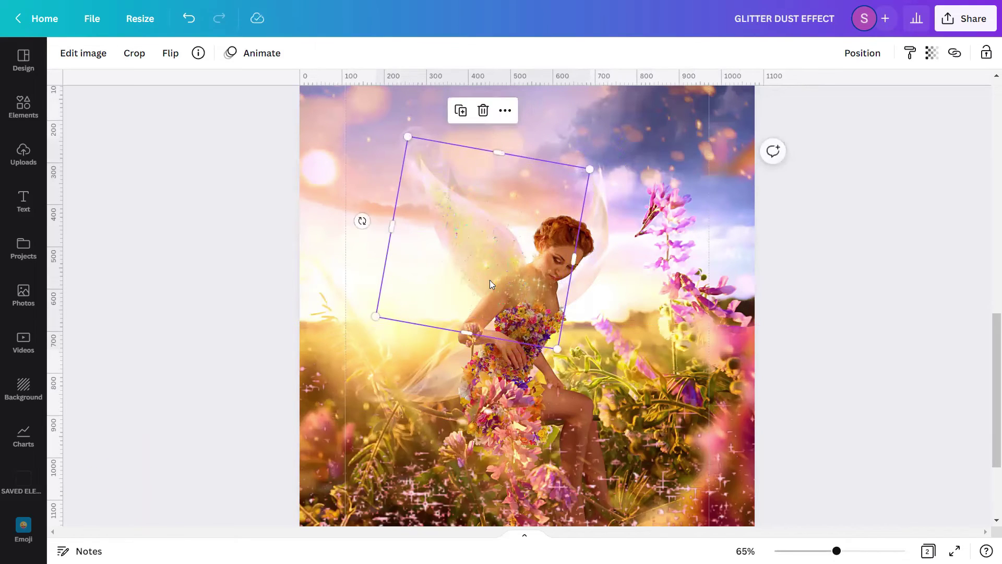
pyautogui.moveTo(360, 219); pyautogui.dragTo(351, 208)
pyautogui.moveTo(508, 253); pyautogui.dragTo(493, 232)
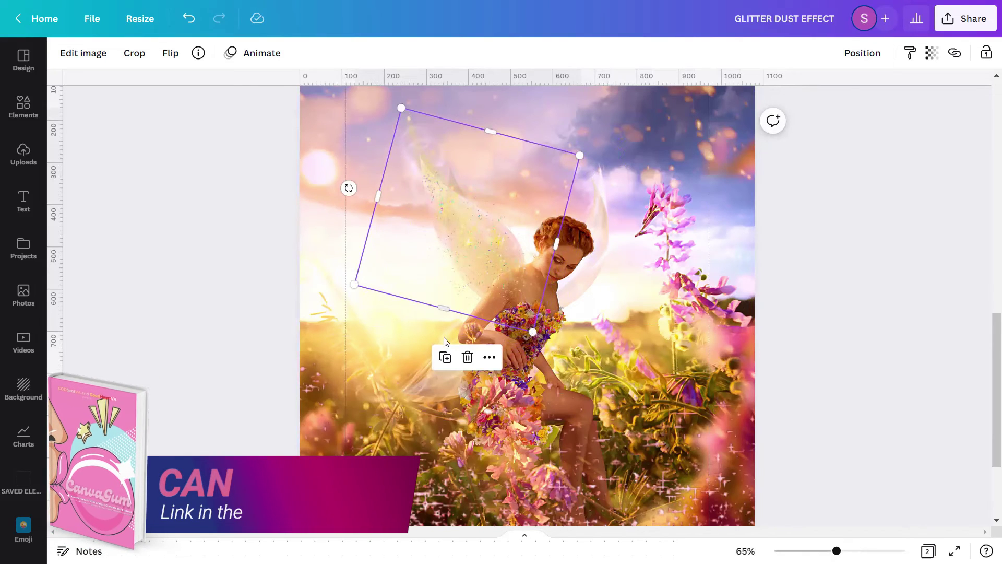
# - Duplicate the wing glitter graphic over the fairy's right wing and flip the copy vertically
pyautogui.click(445, 357)
pyautogui.moveTo(472, 219); pyautogui.dragTo(612, 189)
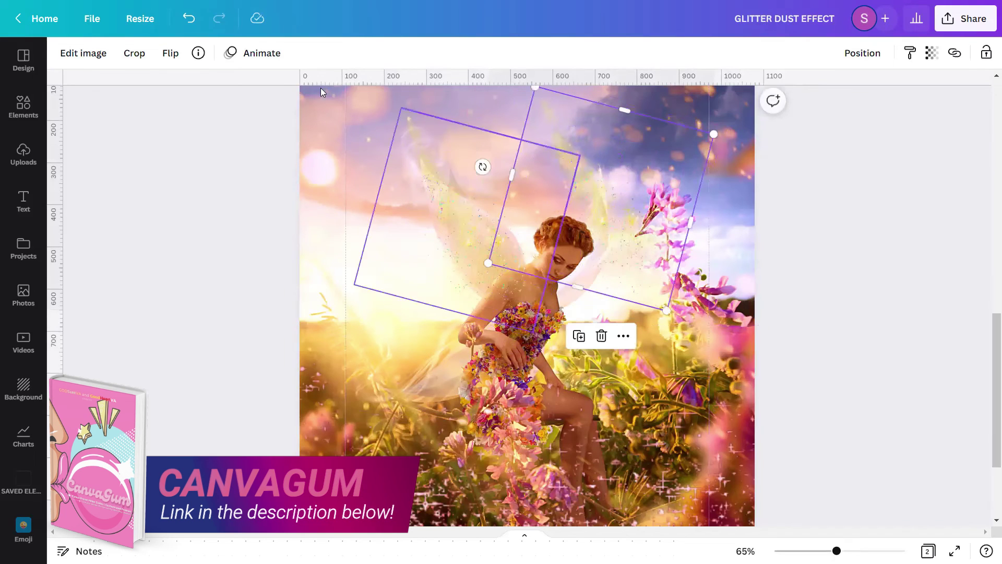
pyautogui.click(171, 54)
pyautogui.click(214, 88)
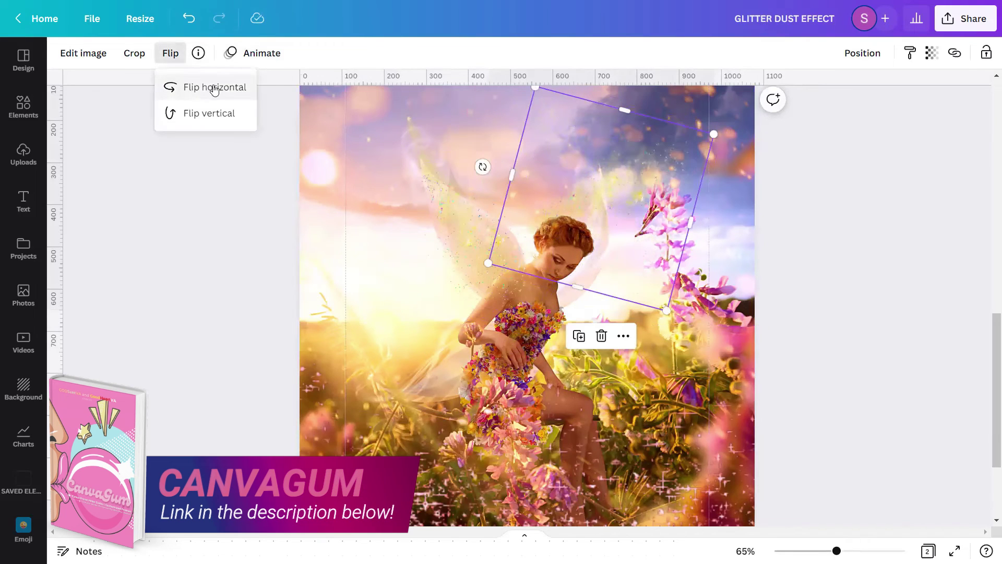
pyautogui.click(214, 114)
# - Rotate the copied glitter counterclockwise and move it so its sparkles follow the fairy's right wing
pyautogui.moveTo(482, 166); pyautogui.dragTo(518, 281)
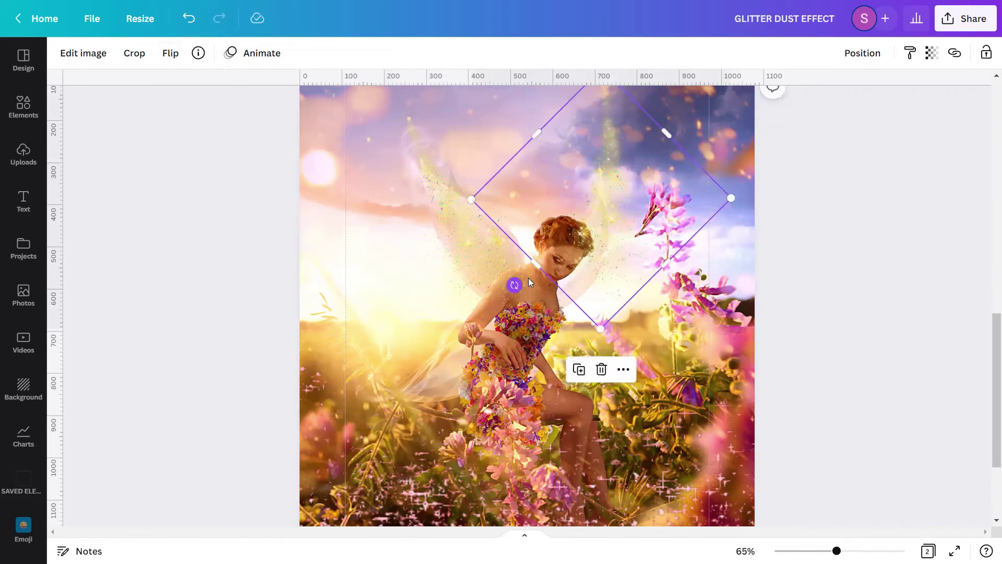
pyautogui.moveTo(643, 178); pyautogui.dragTo(623, 246)
pyautogui.moveTo(490, 352); pyautogui.dragTo(470, 324)
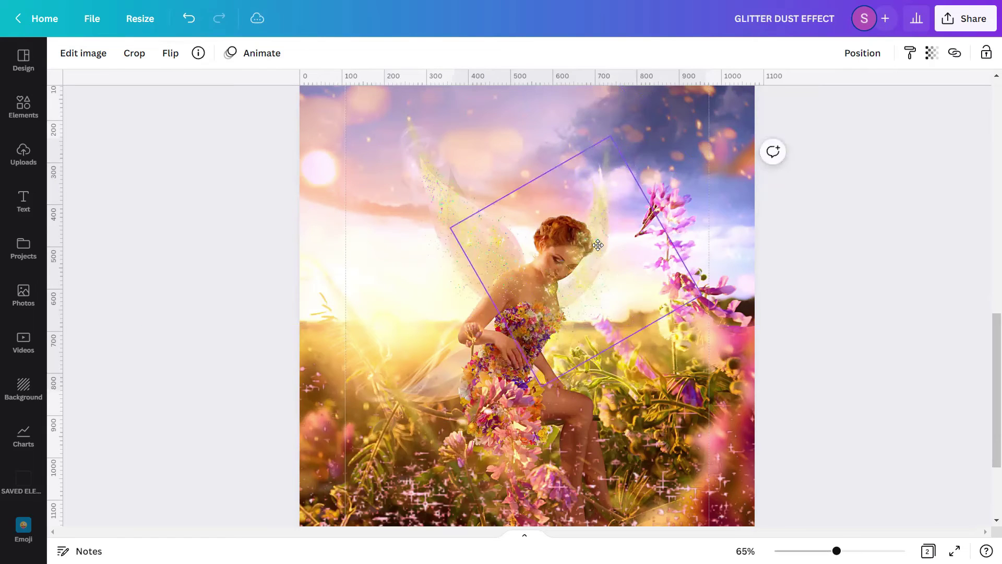
# - Send the right-wing glitter graphic backward, behind the fairy cutout
pyautogui.click(841, 57)
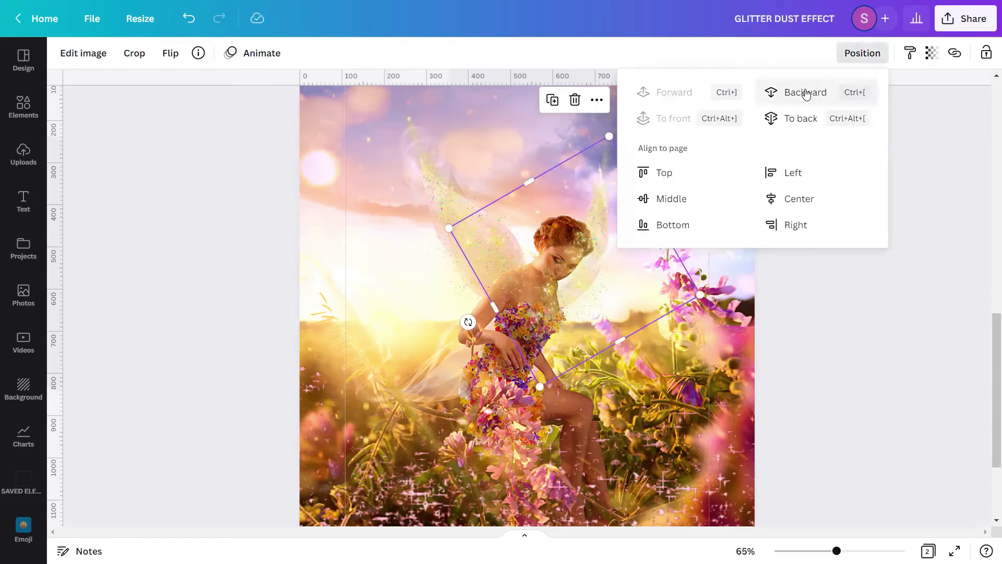
pyautogui.click(807, 94)
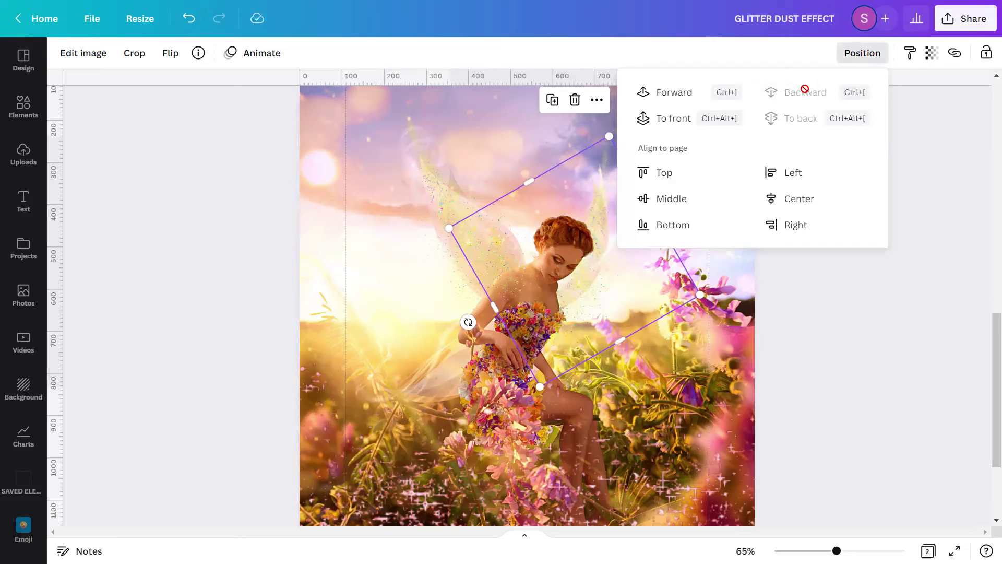
pyautogui.click(852, 328)
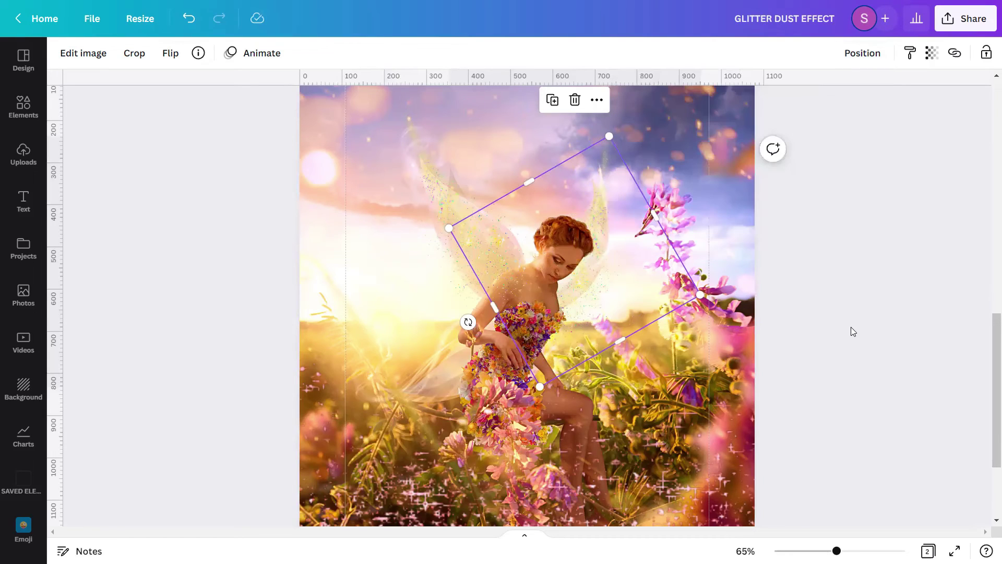
# - Deselect the glitter graphic and preview the finished fairy page in full screen
pyautogui.click(850, 327)
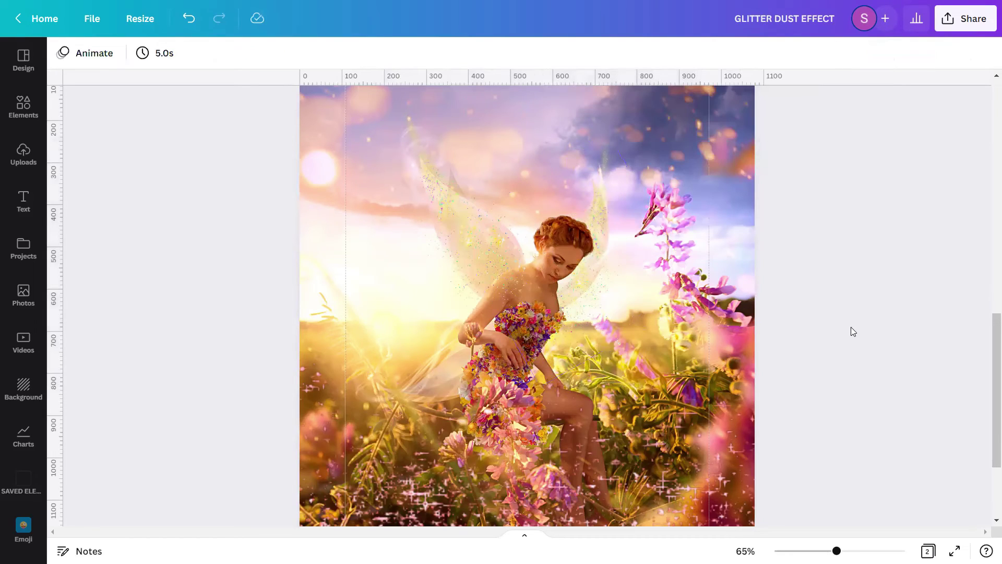
pyautogui.scroll(-5, 527, 305)
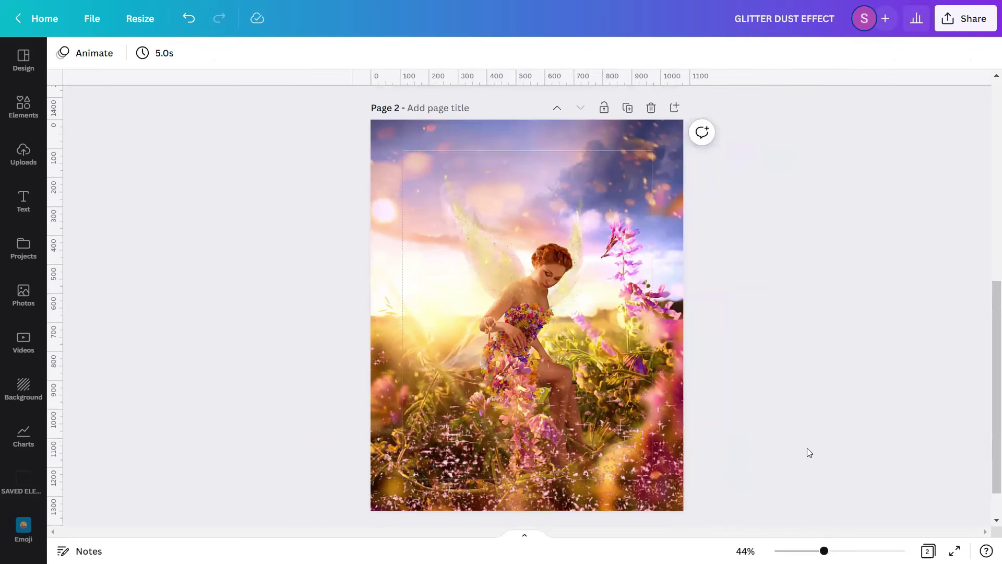
pyautogui.click(955, 550)
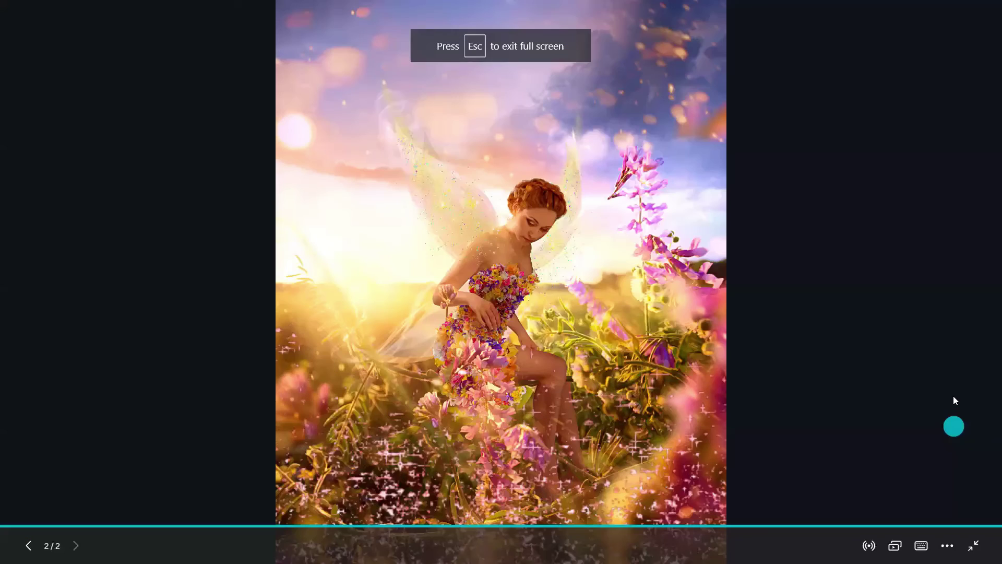